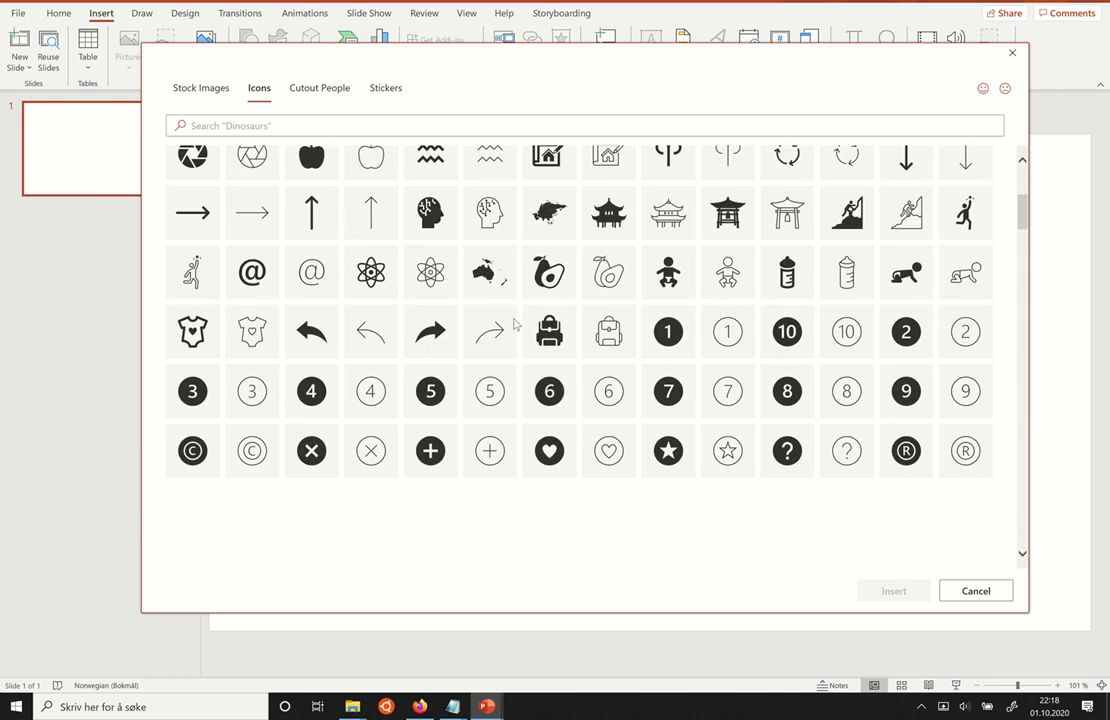
scroll(514, 323, "up", 5)
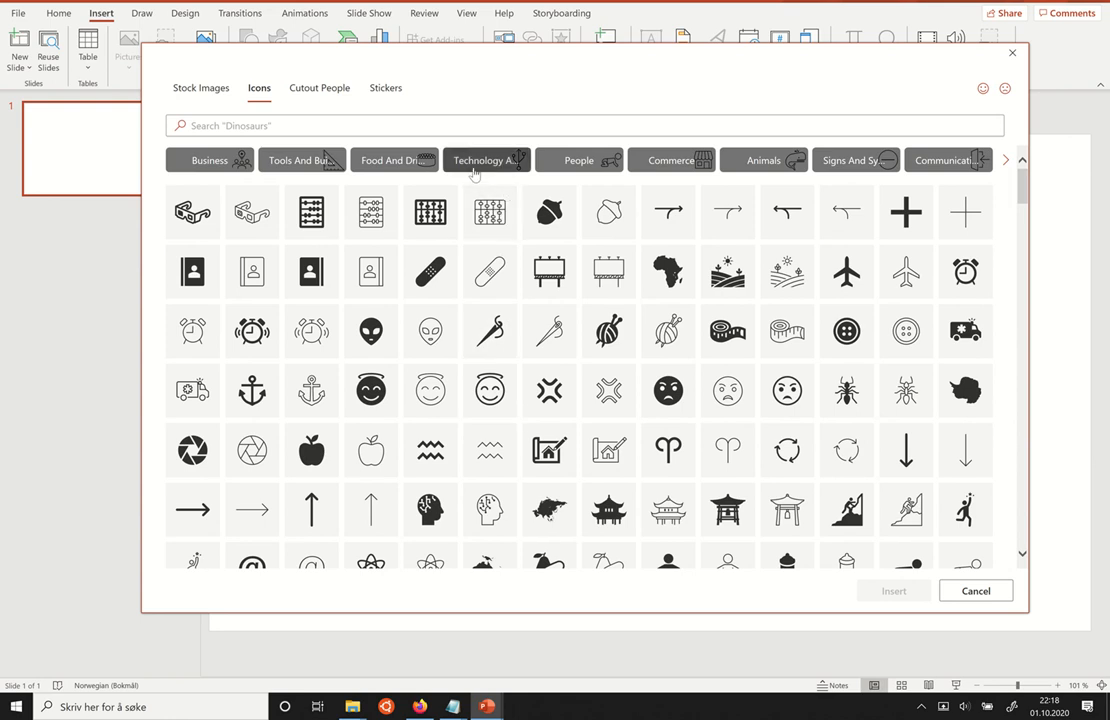
Search the icon library for "science" and select the outline microscope and outline atom icons.
left_click(466, 133)
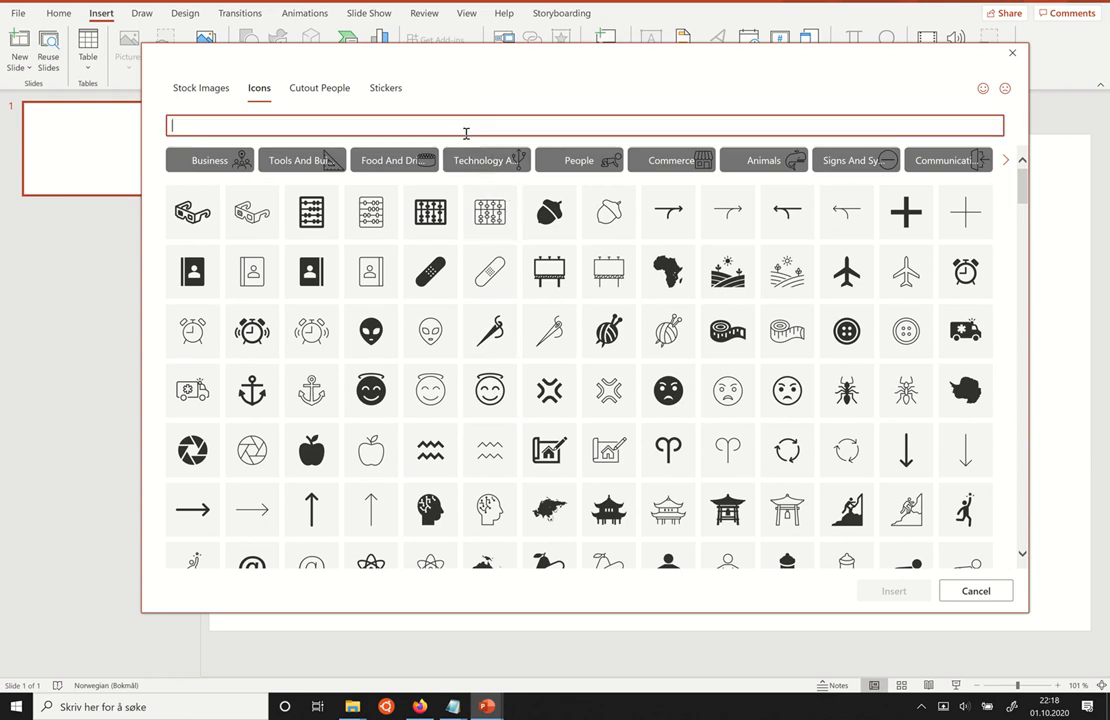
type("sci")
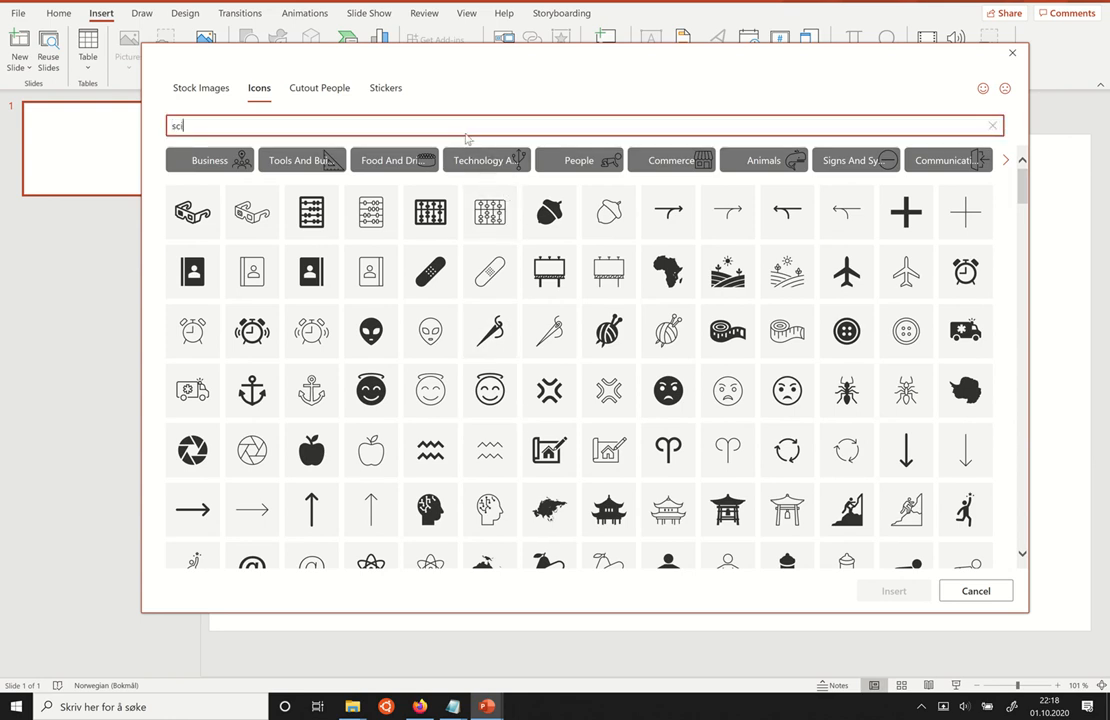
type("ence")
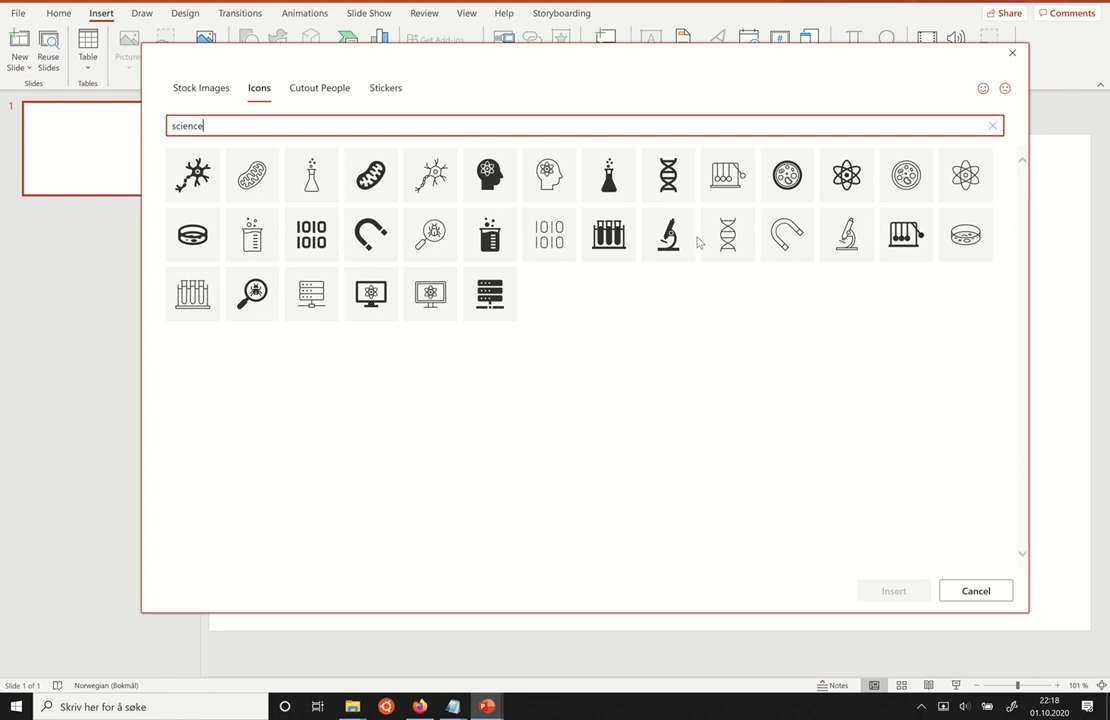
left_click(846, 234)
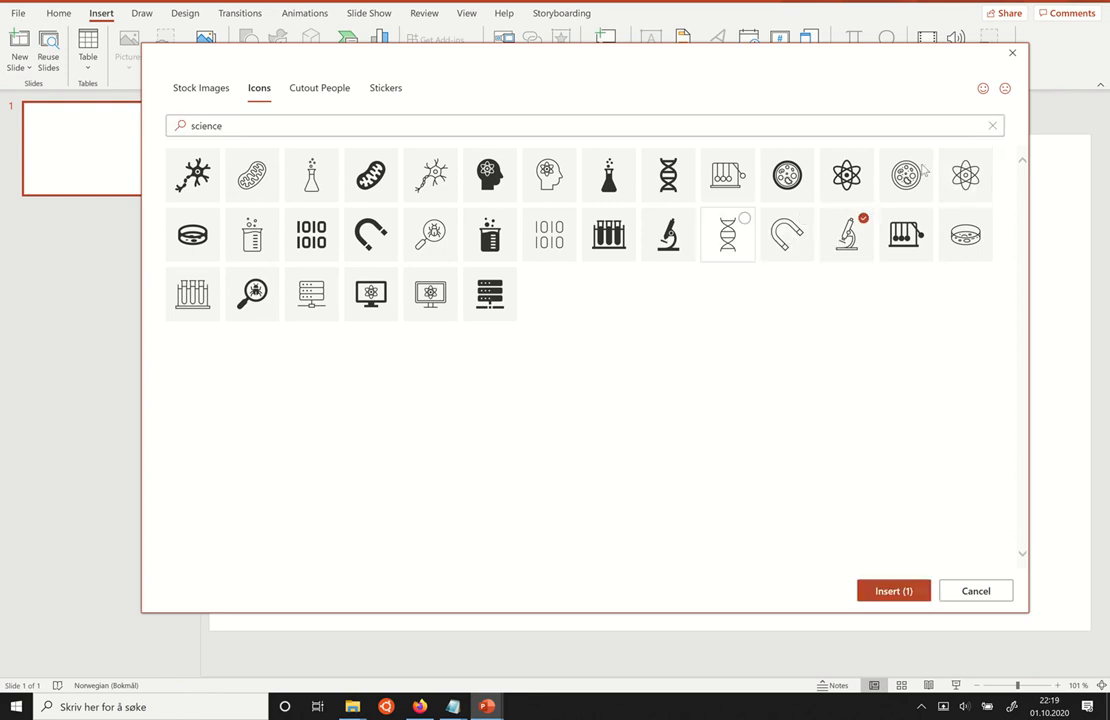
left_click(965, 175)
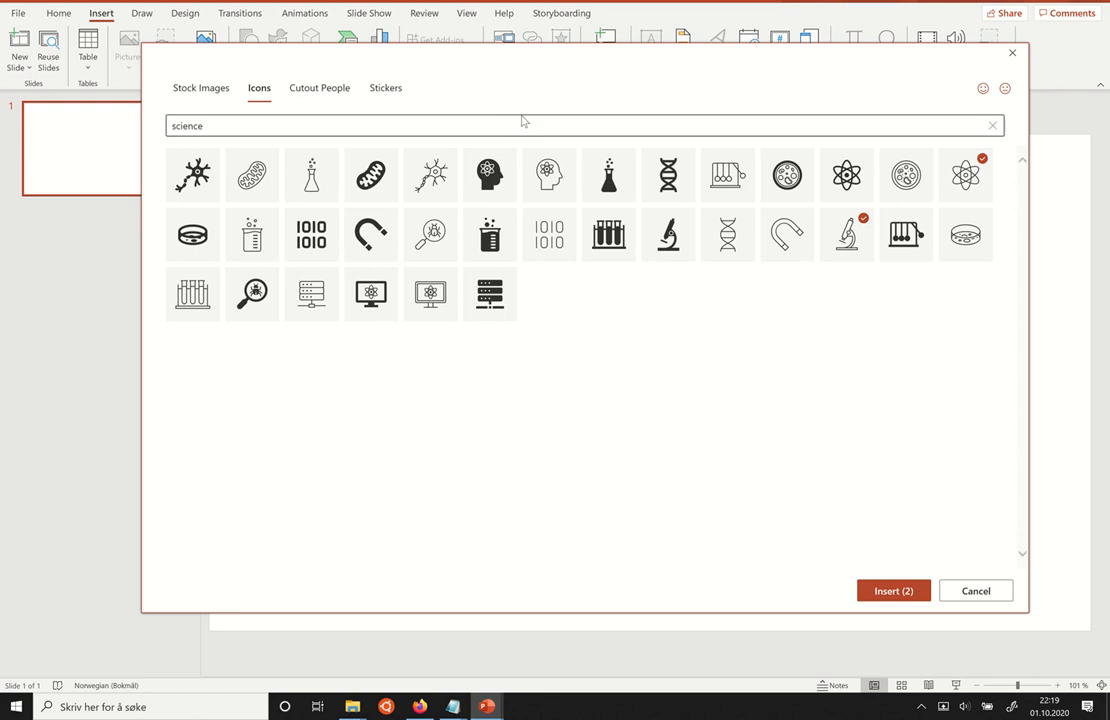
Search the icon library for "gears" and select the solid icon with two gears.
left_click(510, 124)
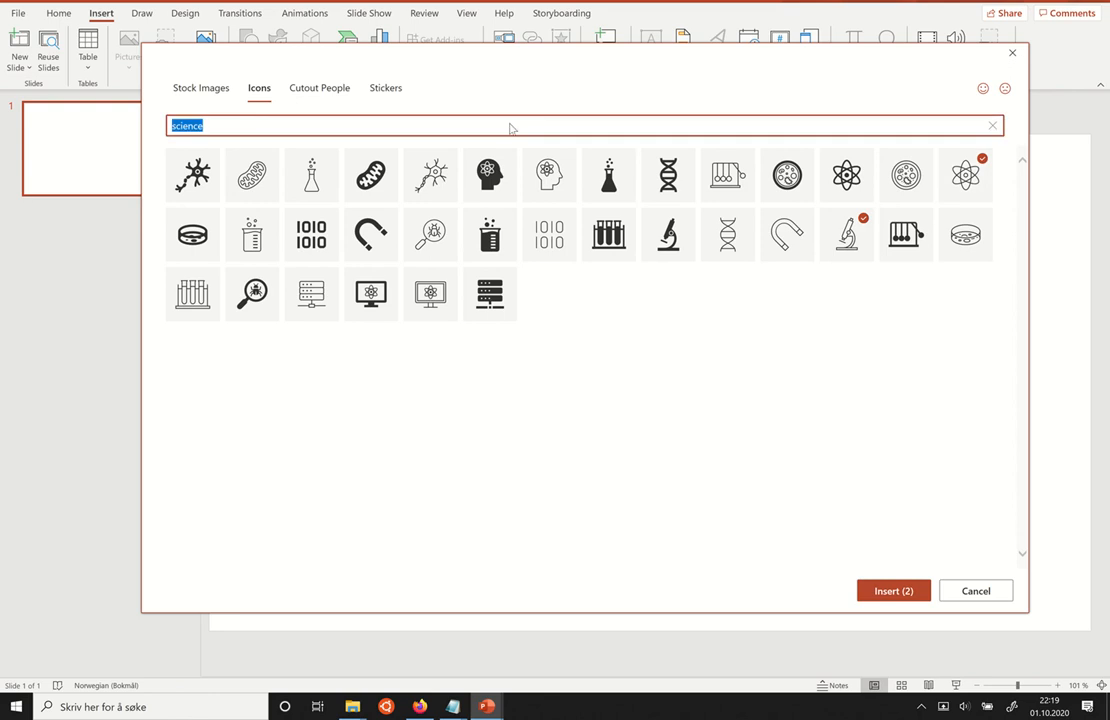
type("gears")
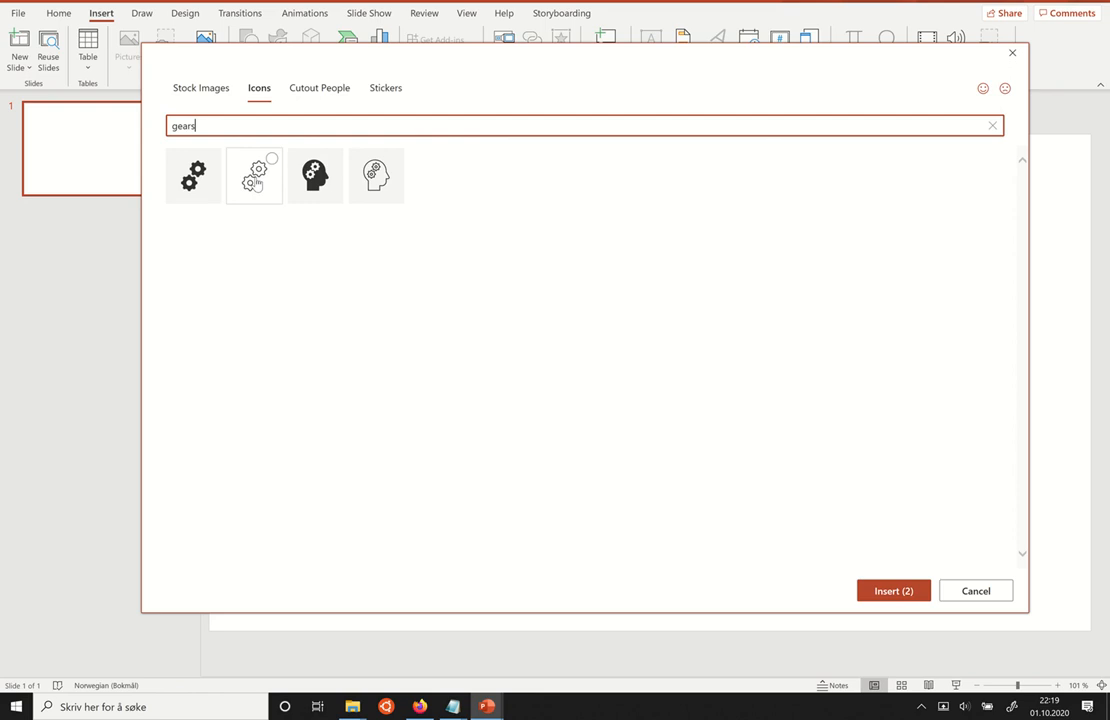
left_click(207, 182)
Search the icons for "group" and select the solid three-people idea icon and the solid connected-people network icon.
left_click(316, 128)
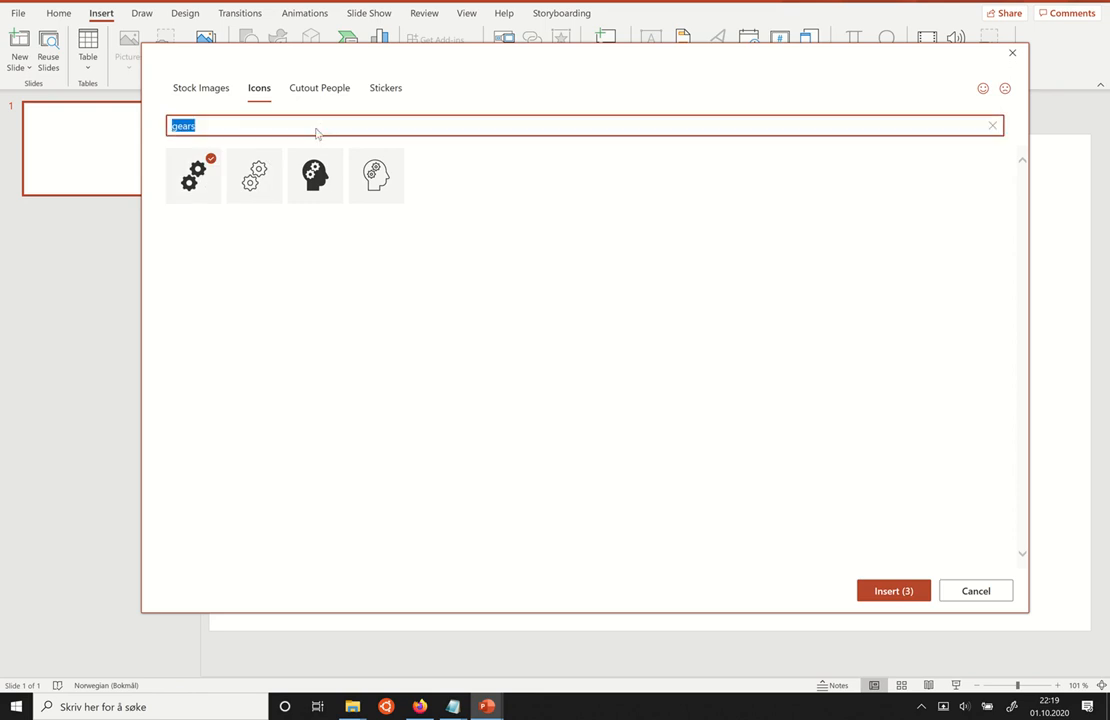
type("group")
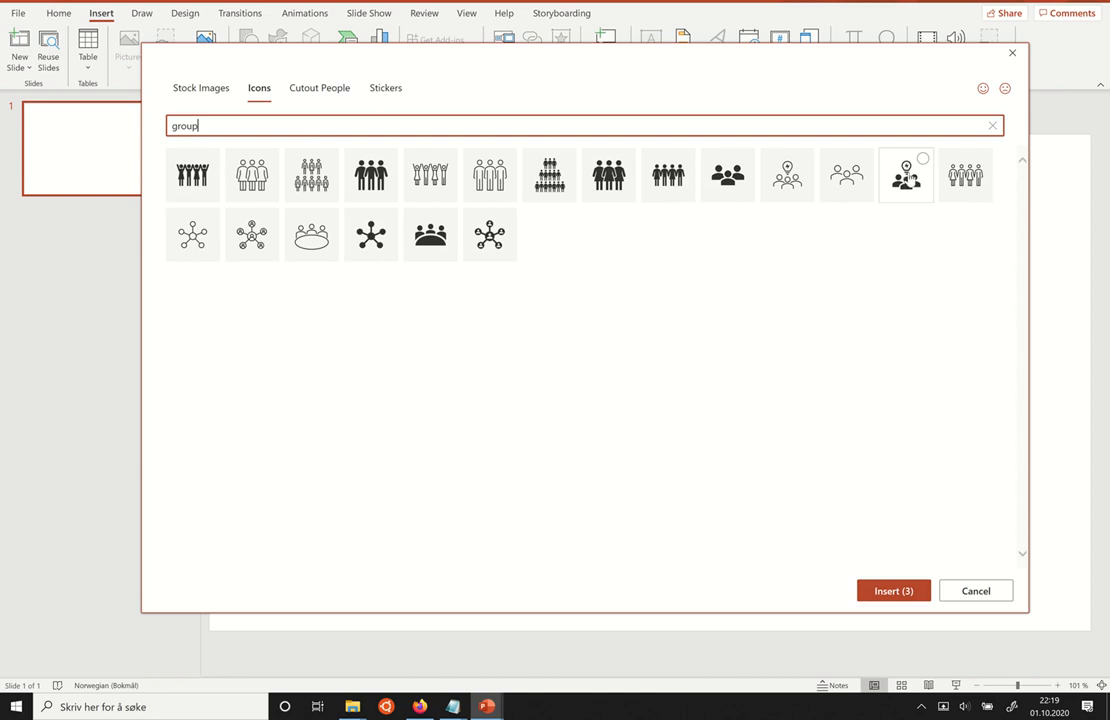
left_click(909, 174)
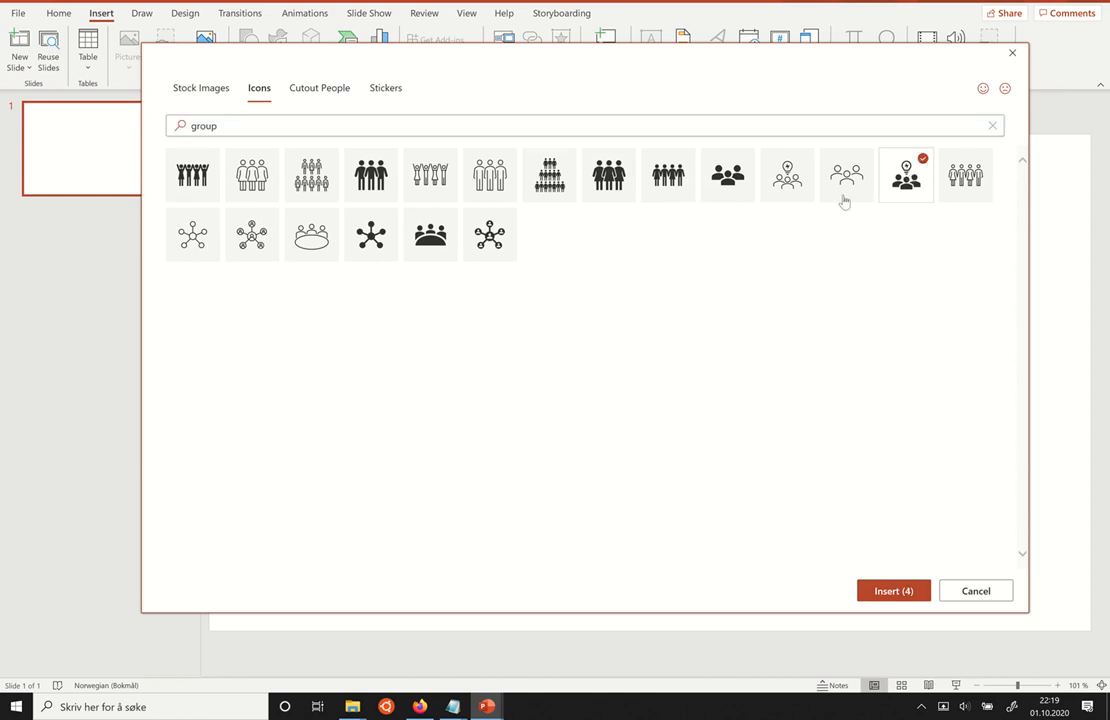
left_click(489, 228)
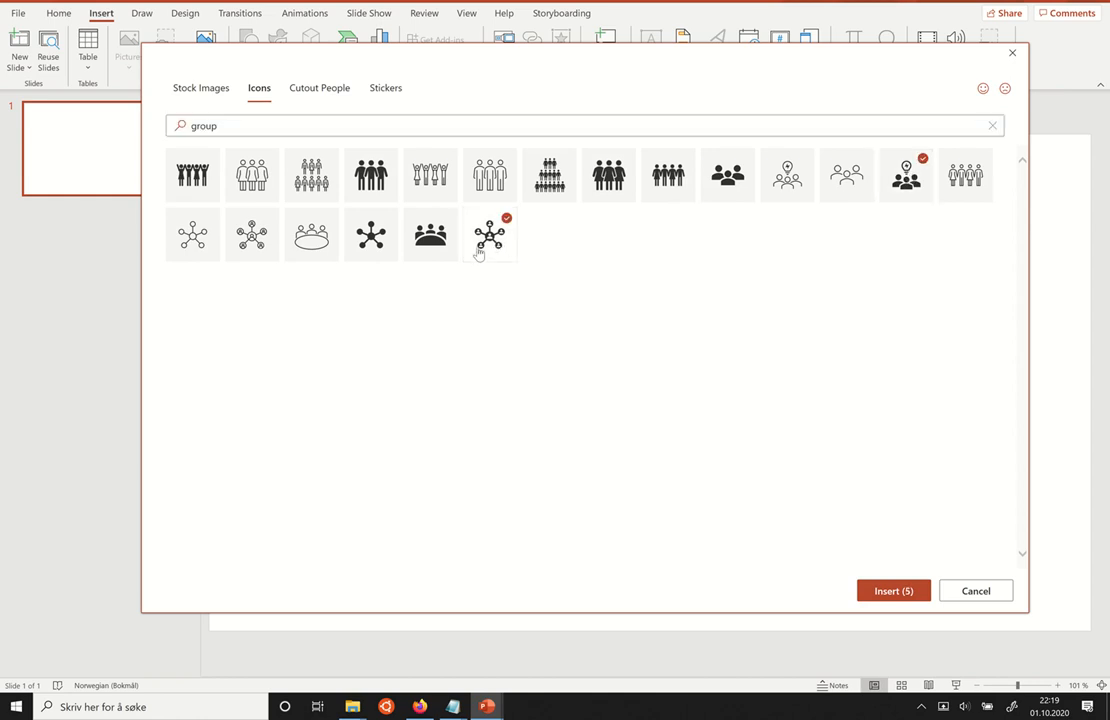
Replace the icon search with "computer" and select the solid desktop computer with tower icon.
left_click(400, 121)
double_click(400, 122)
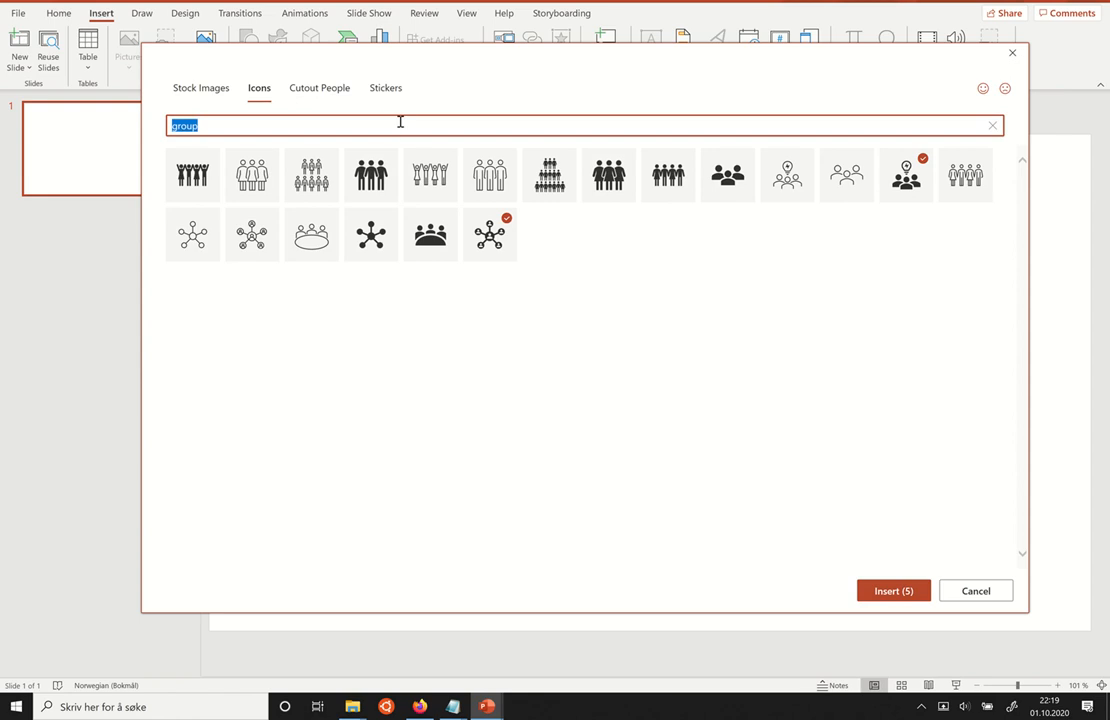
key("BackSpace")
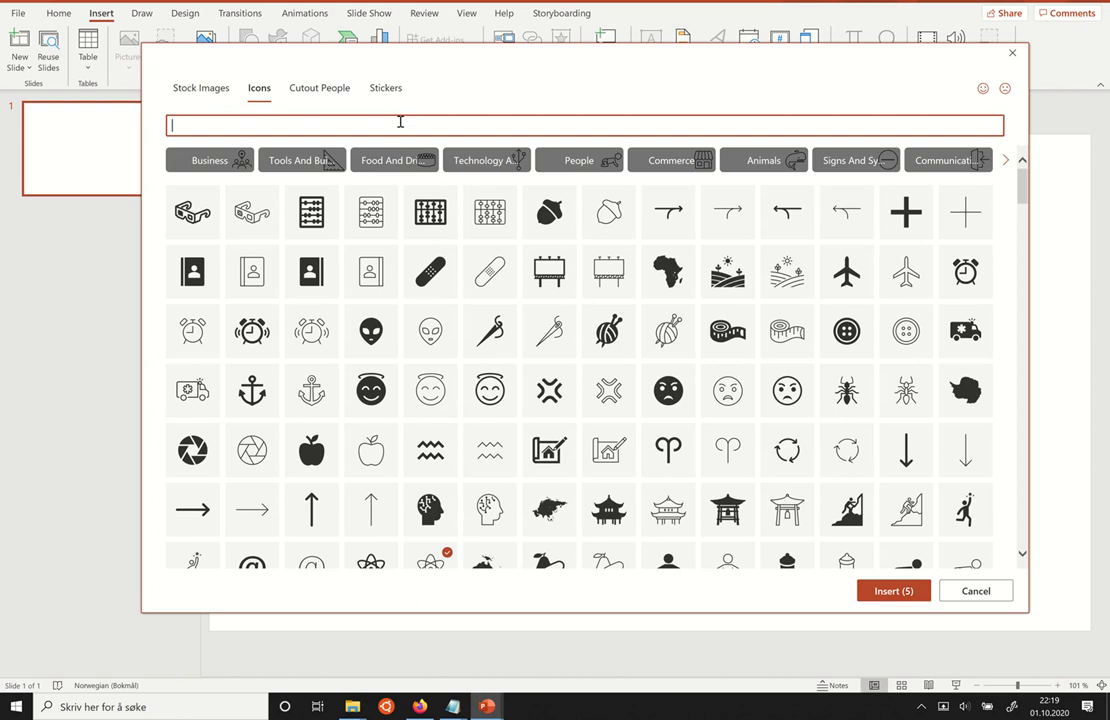
type("computer")
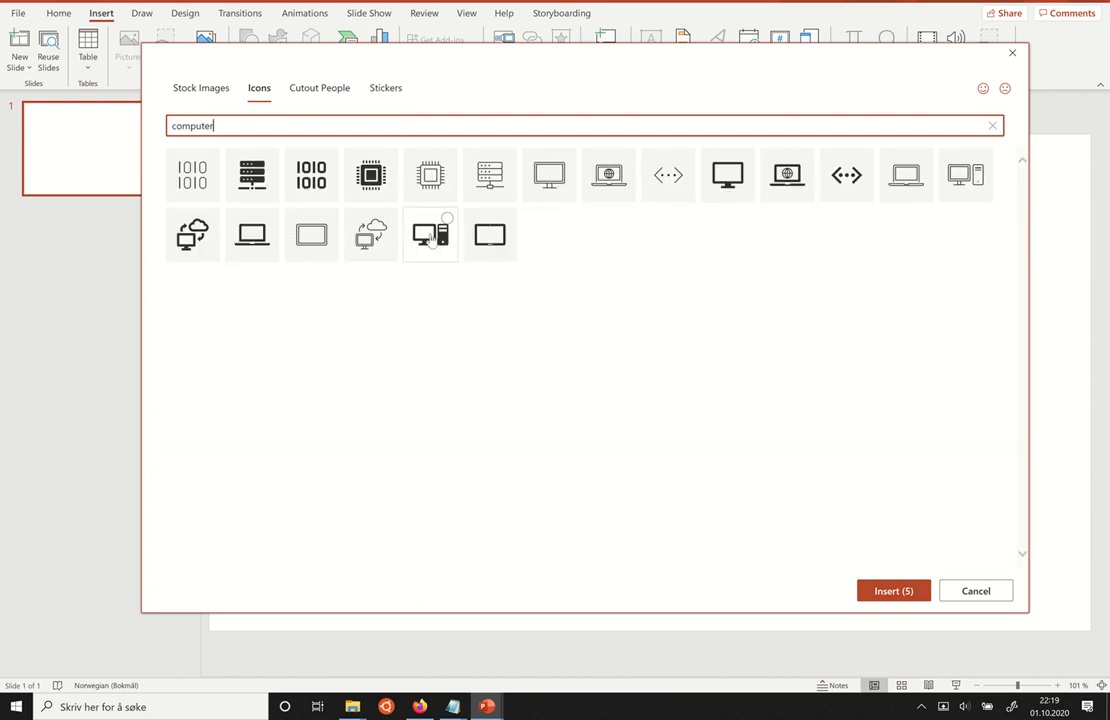
left_click(430, 236)
Search the icon library for "idea" and select the solid glowing light bulb icon.
left_click(451, 126)
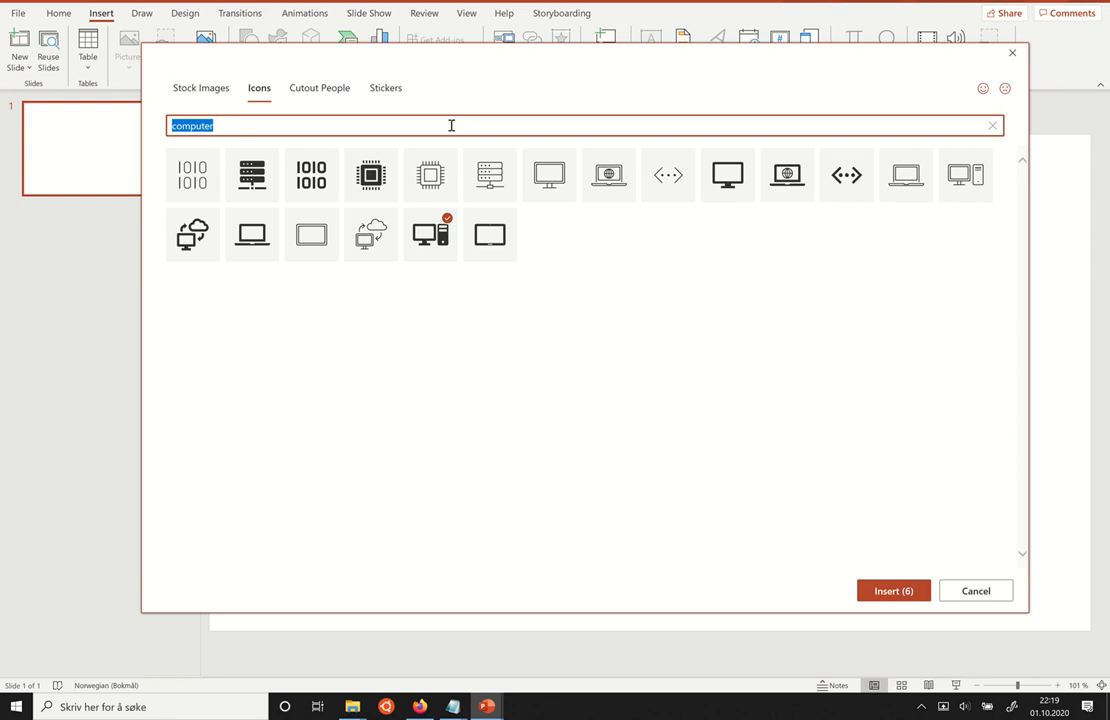
type("idea")
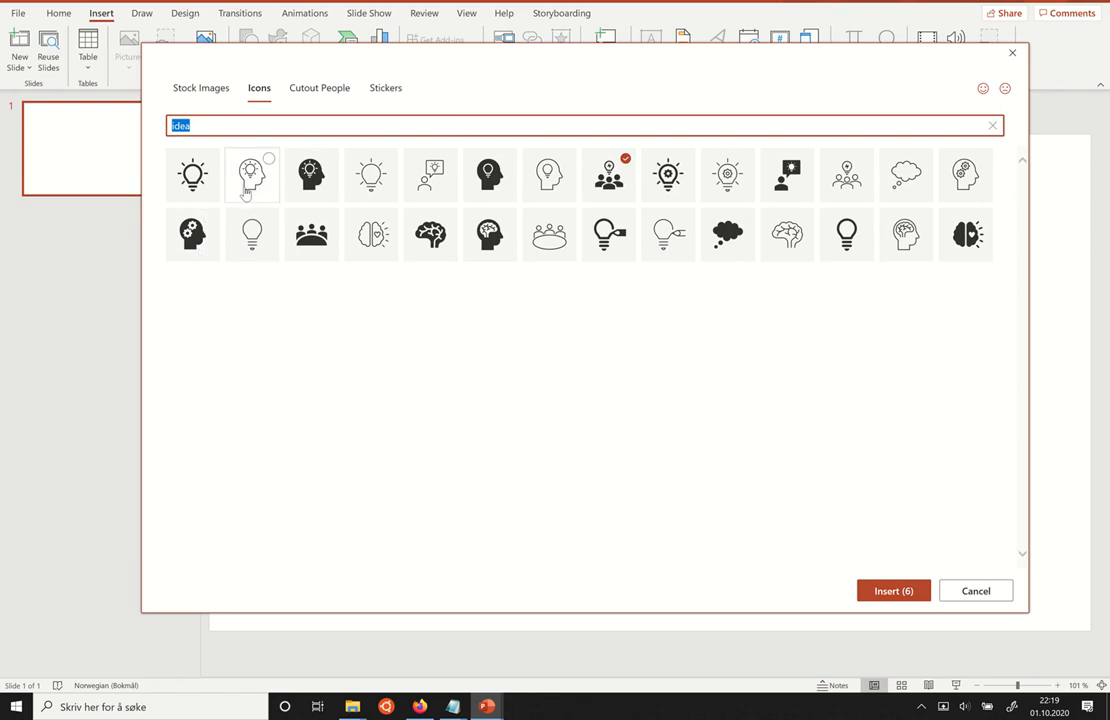
left_click(195, 175)
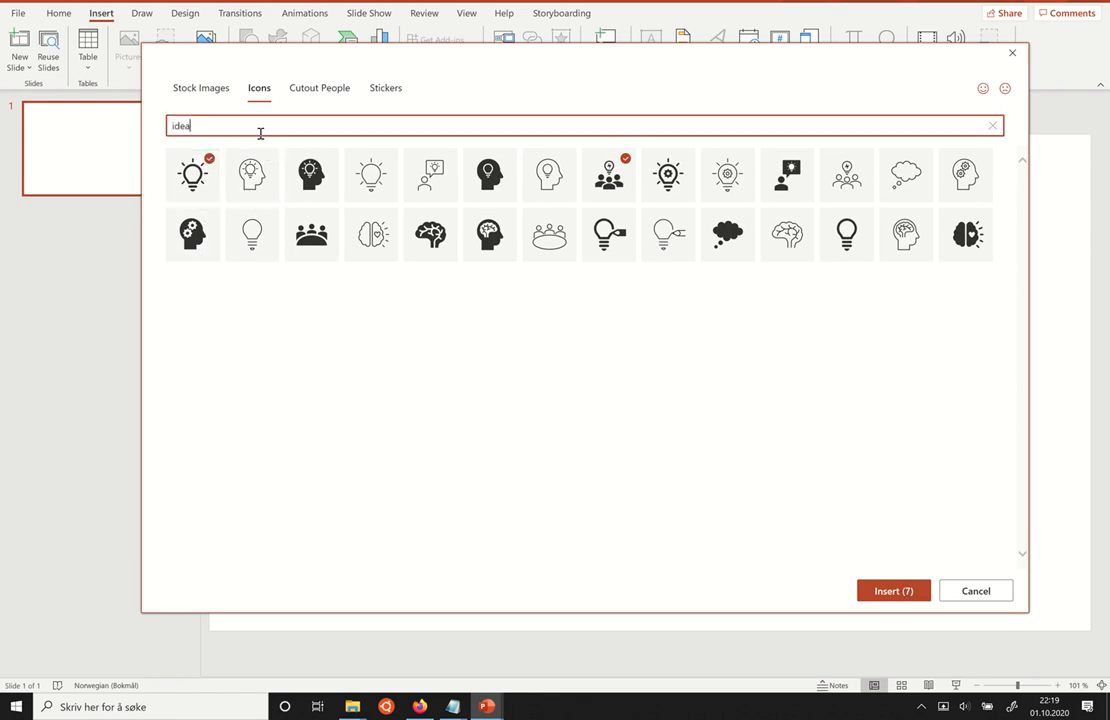
Clear the icon search and select both the solid and the outline Bitcoin icons from the full icon collection.
left_click(260, 133)
key("BackSpace")
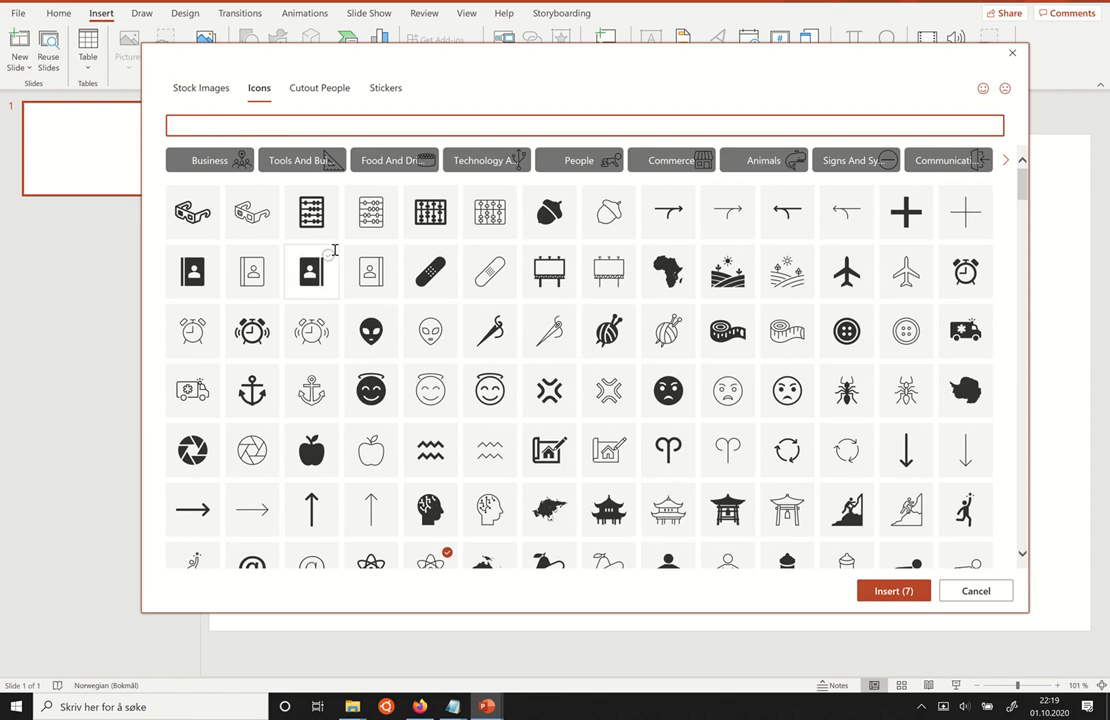
scroll(620, 255, "down", 1)
scroll(660, 263, "down", 1)
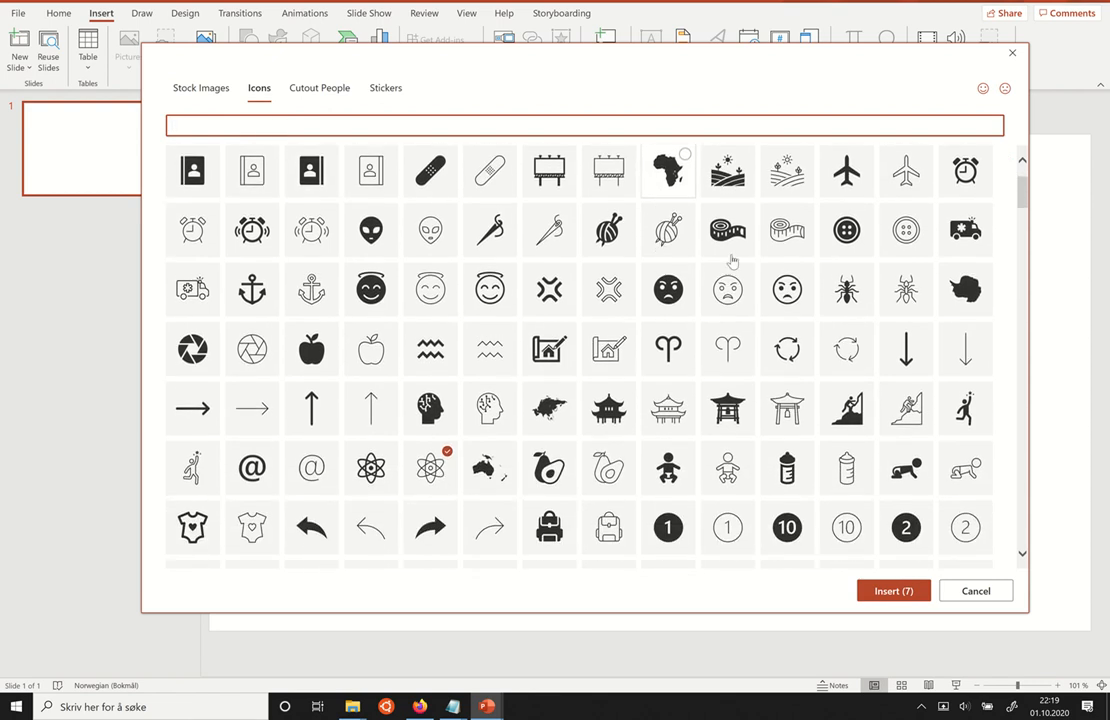
scroll(490, 345, "down", 1)
scroll(478, 320, "down", 3)
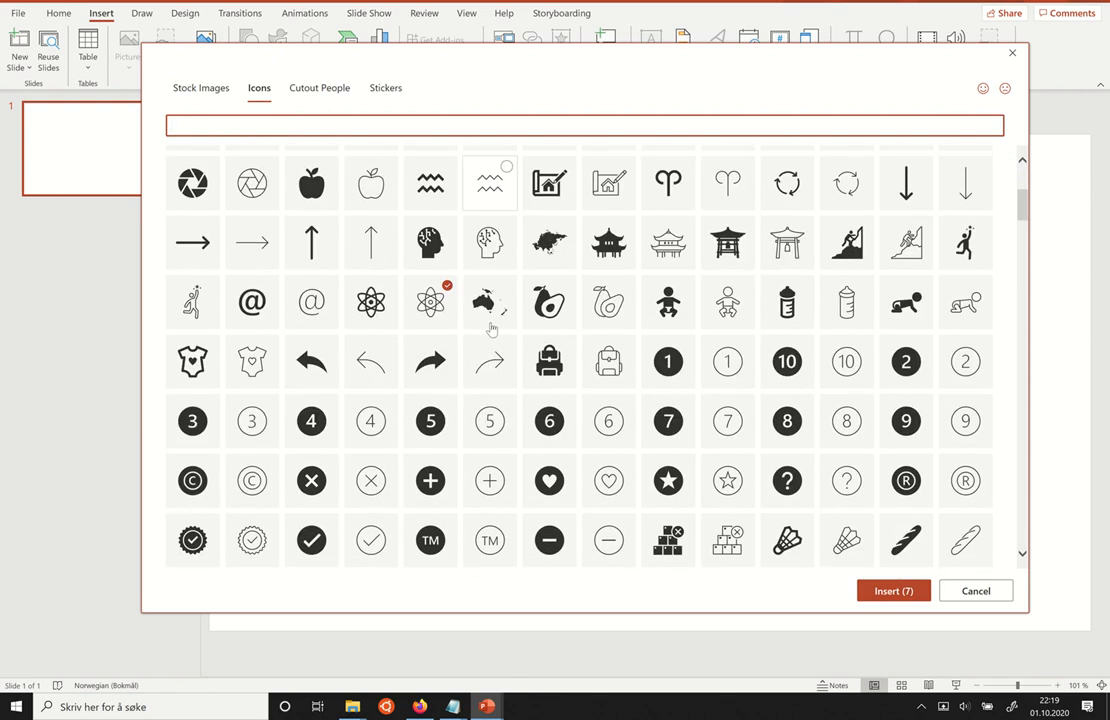
scroll(364, 300, "down", 3)
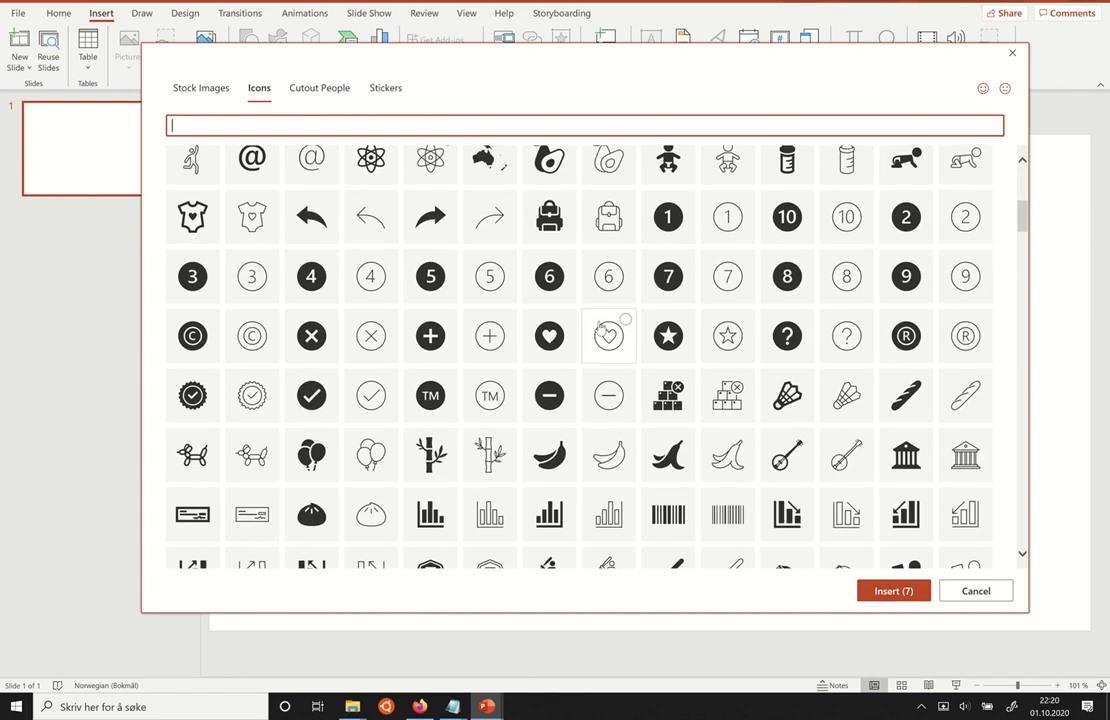
scroll(600, 328, "down", 6)
scroll(600, 328, "down", 5)
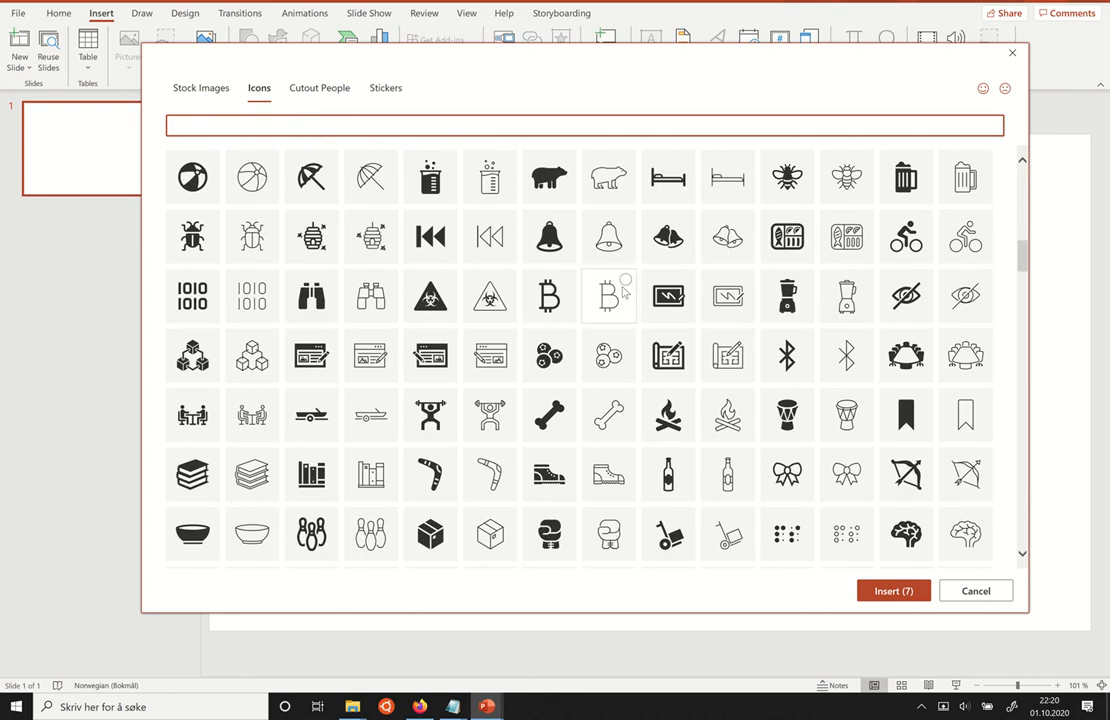
left_click(615, 302)
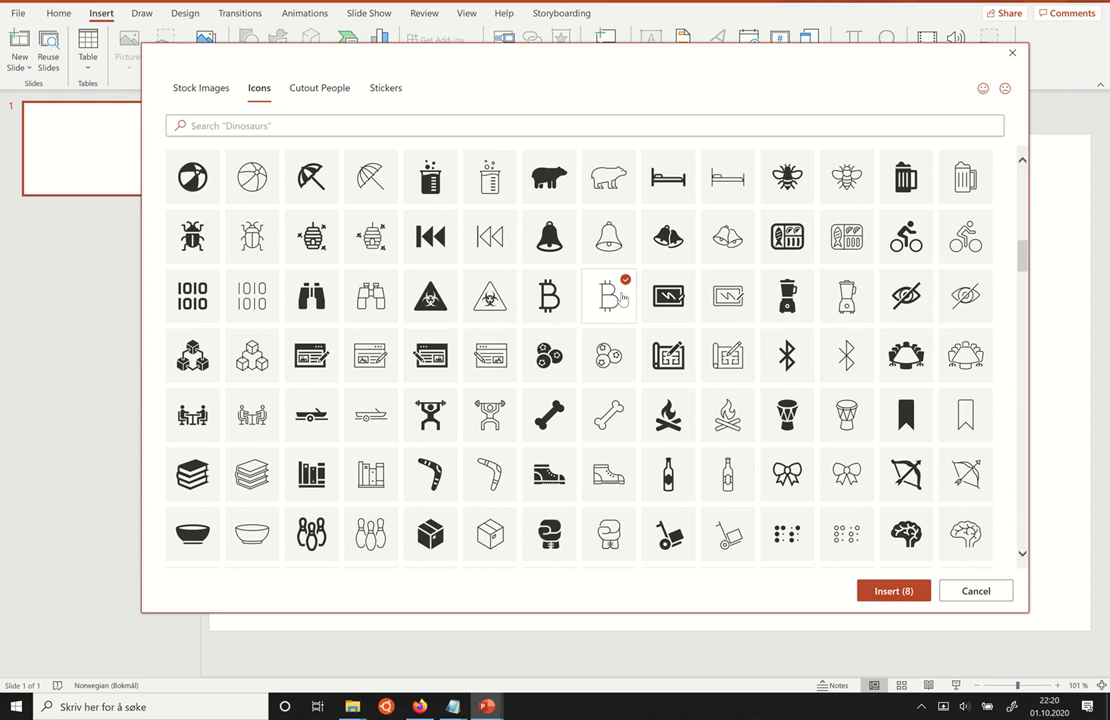
left_click(621, 298)
left_click(553, 305)
left_click(609, 300)
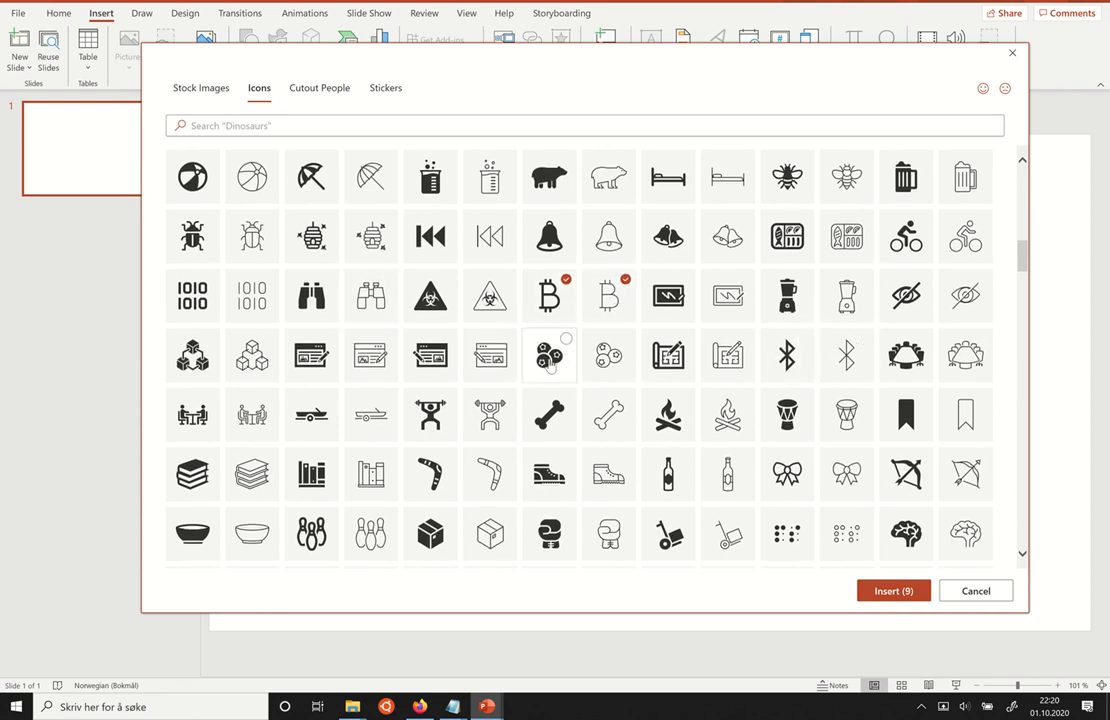
Search the icons for "arrow" and select five solid curved arrows: the back and forward arrows, one pointing right and two pointing up.
scroll(553, 360, "down", 1)
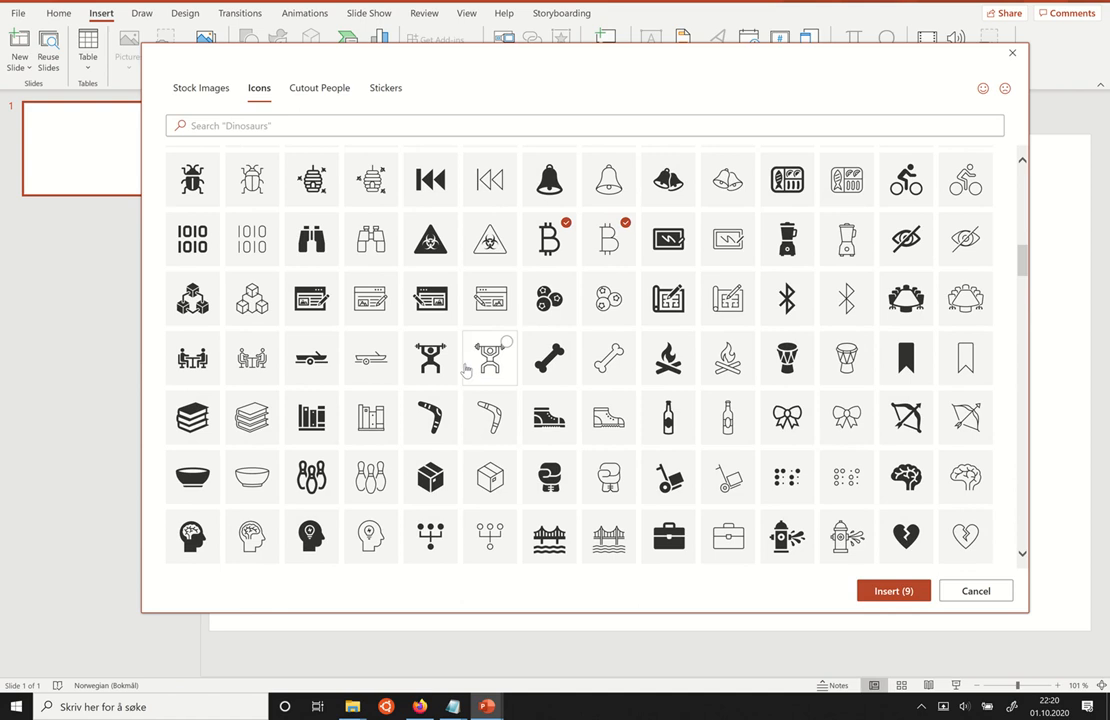
left_click(477, 131)
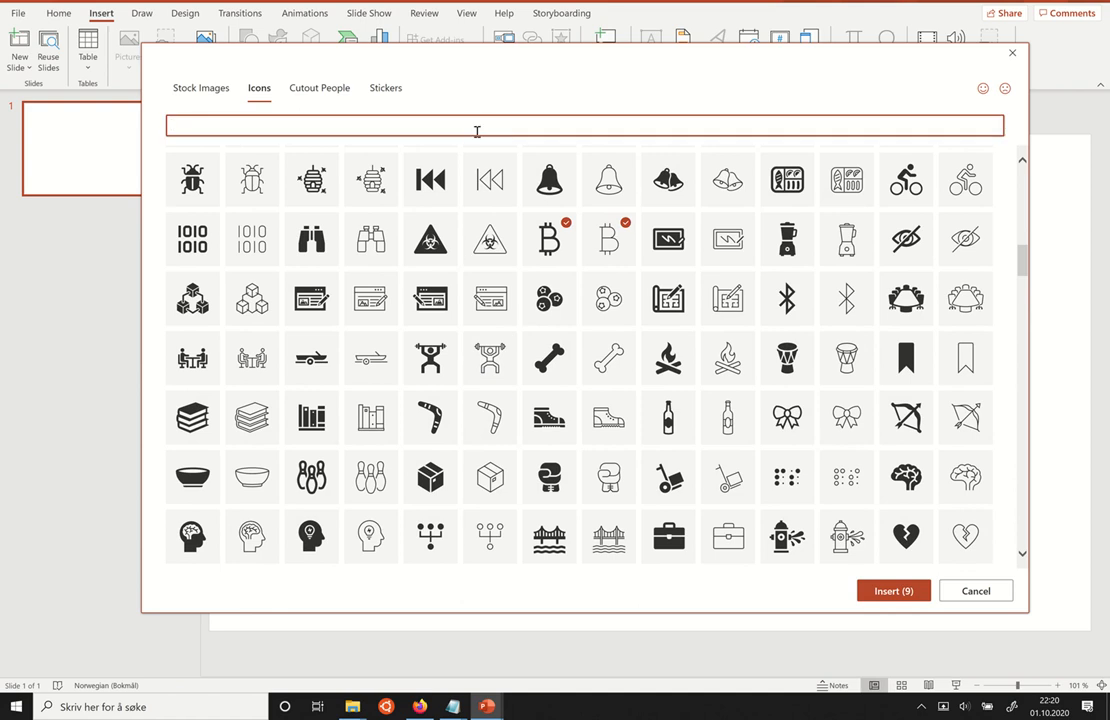
type("arrow")
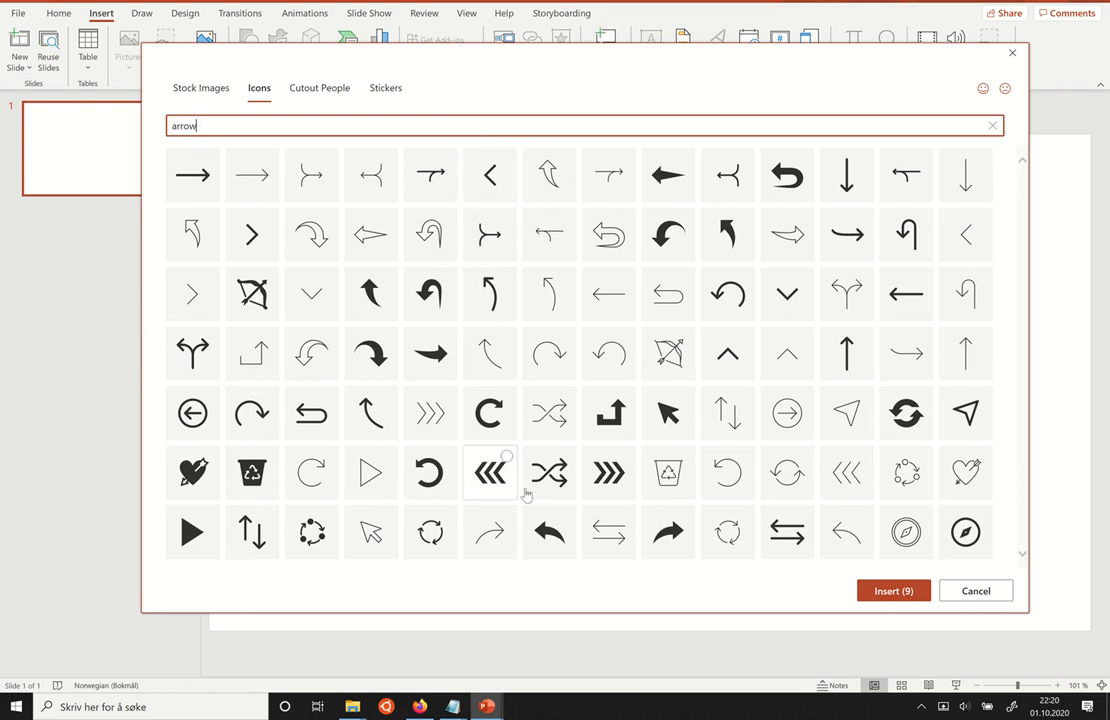
left_click(545, 528)
left_click(674, 537)
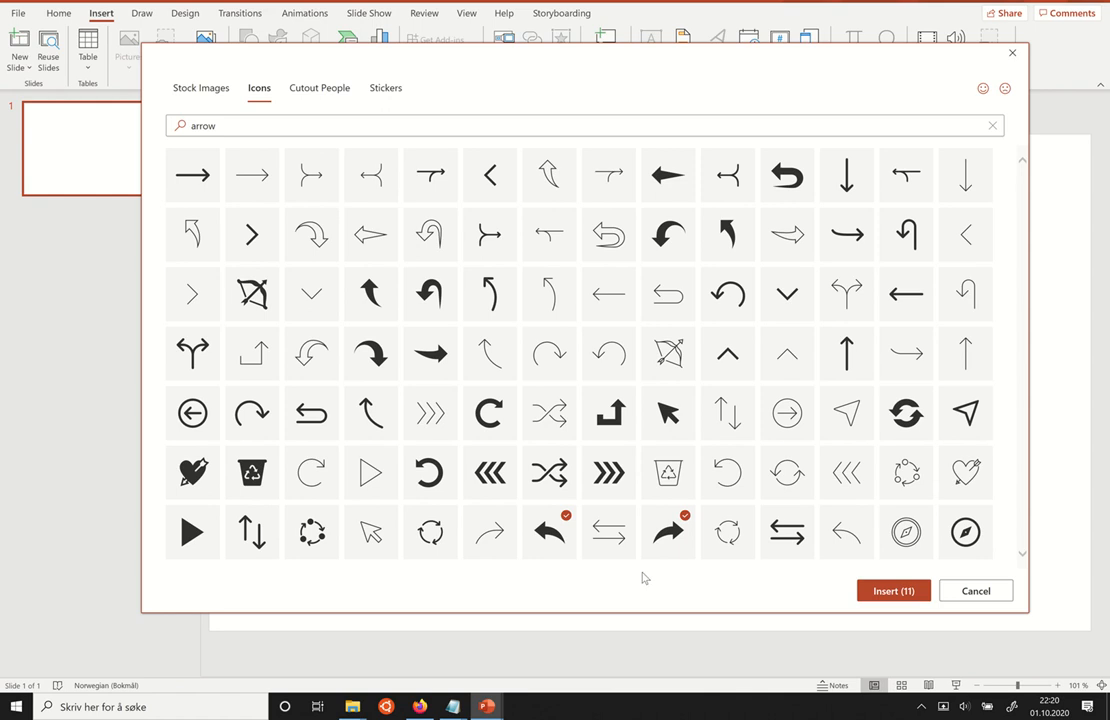
left_click(440, 362)
left_click(372, 295)
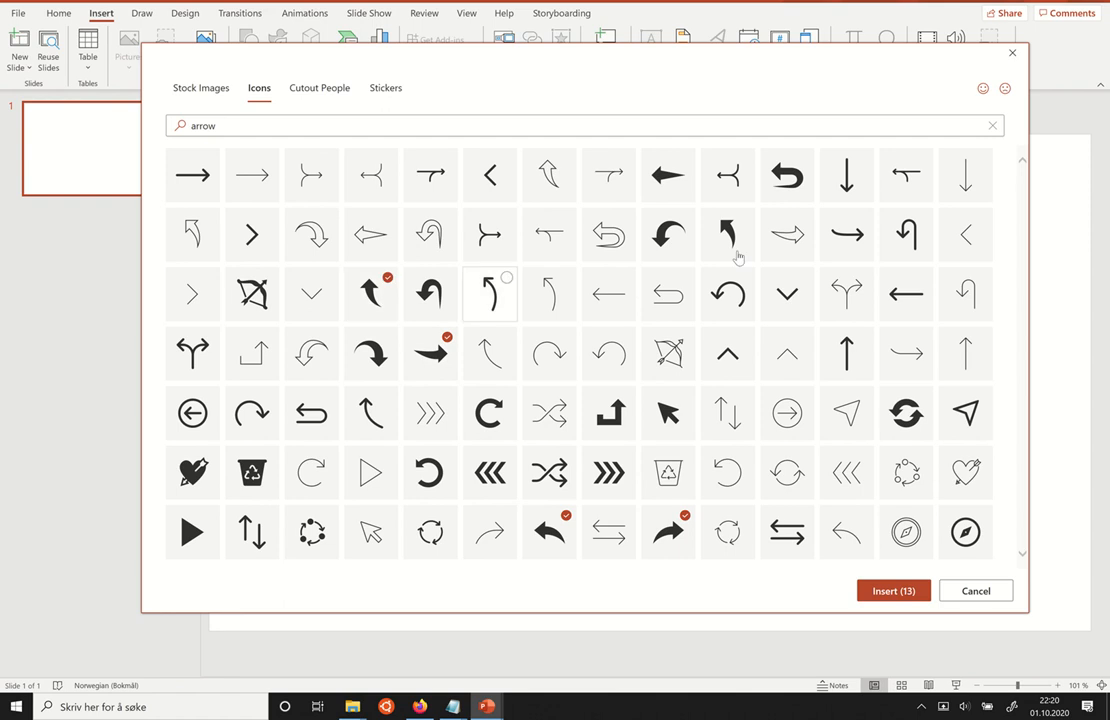
left_click(742, 240)
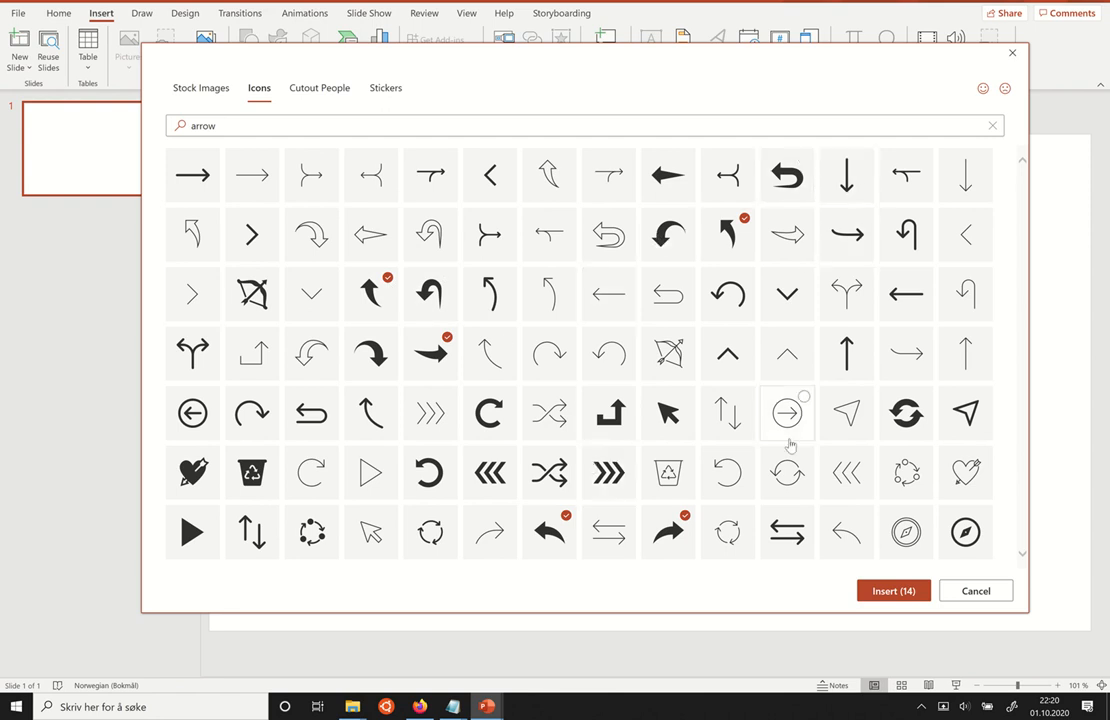
Insert the selected icons into the slide, move them together to the slide's lower-left area and deselect them.
left_click(905, 591)
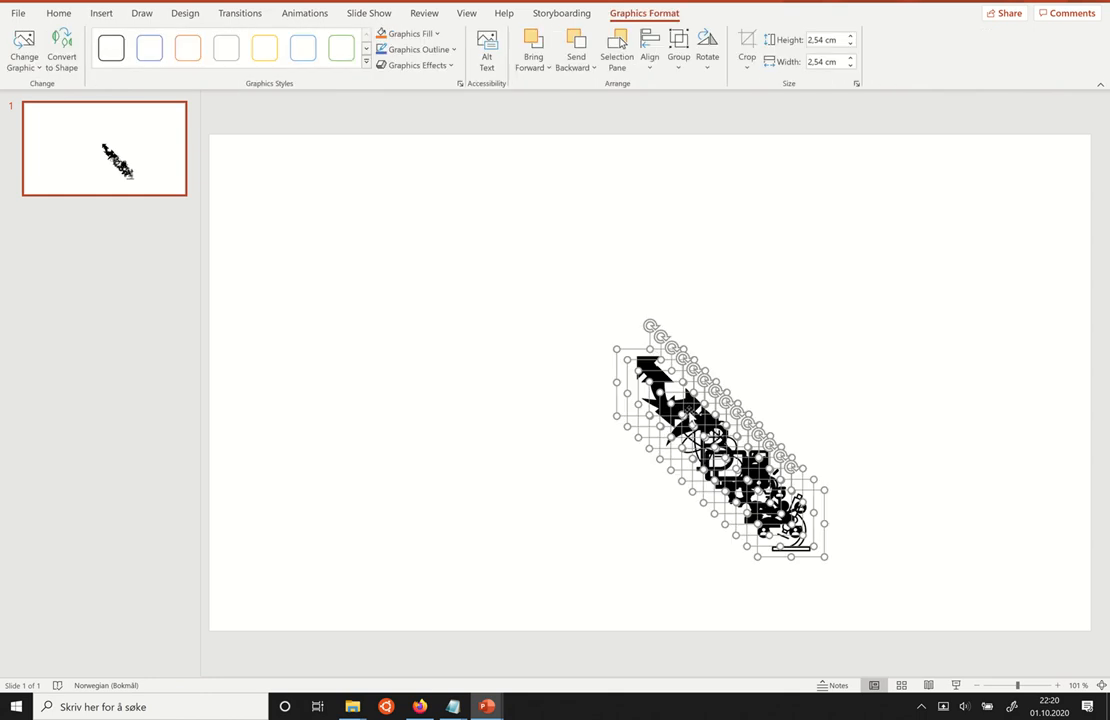
left_click_drag(700, 430, 303, 450)
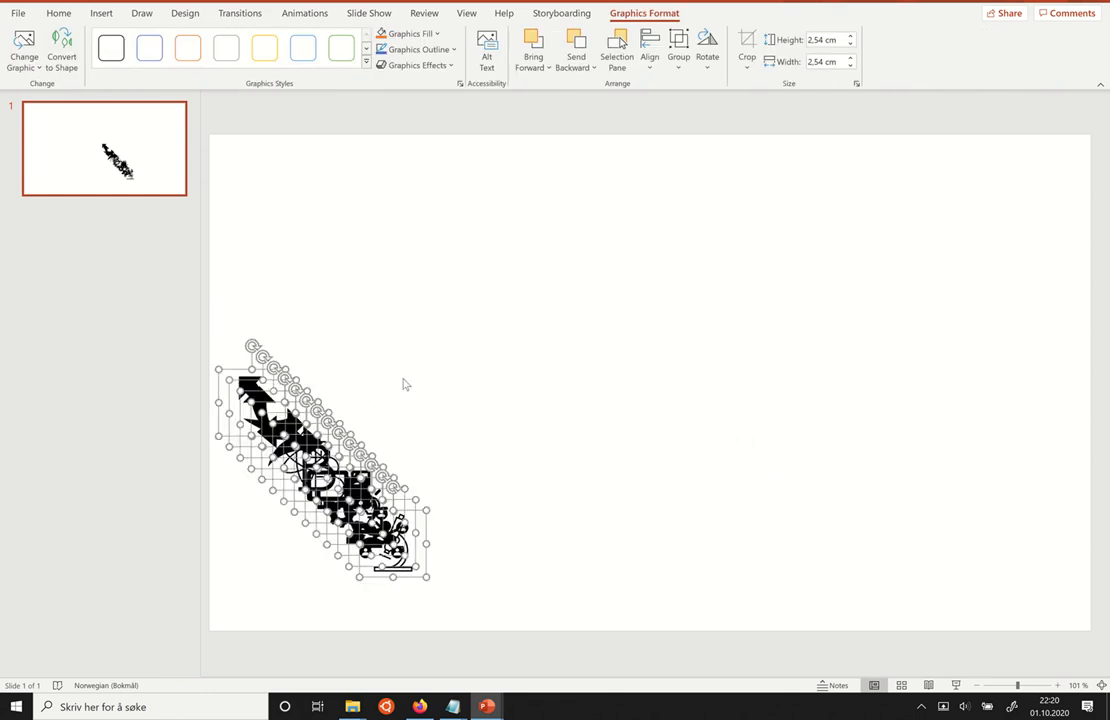
left_click(503, 322)
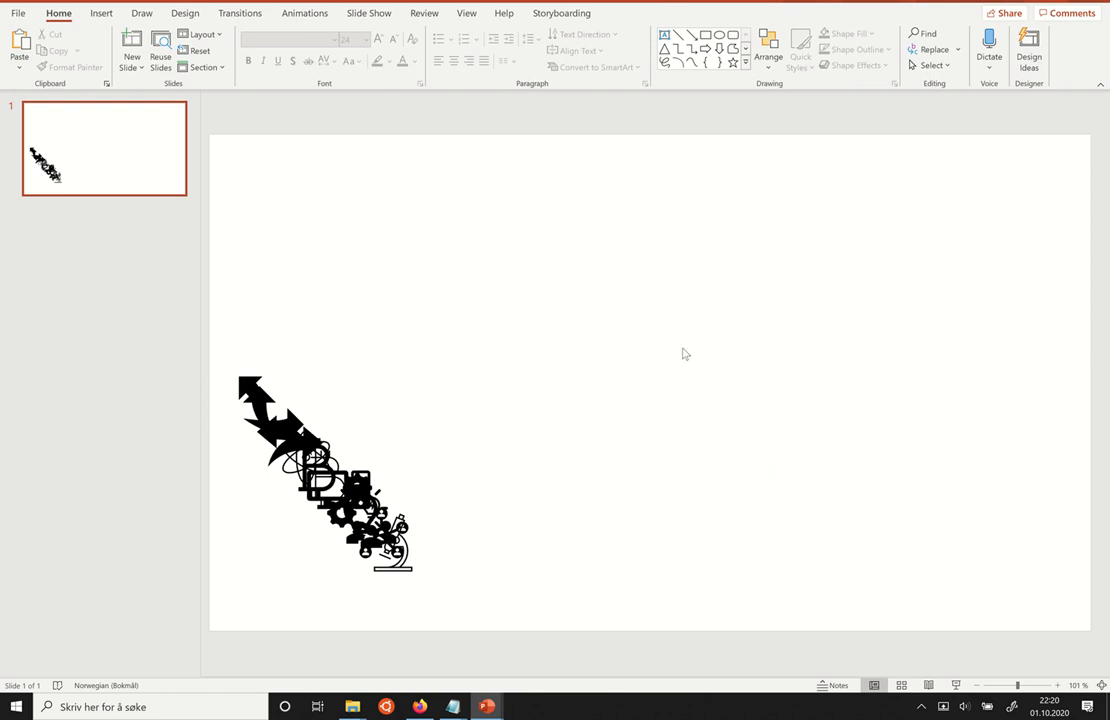
Draw a circle about 2.91 cm in diameter in the upper middle of the slide.
left_click(102, 14)
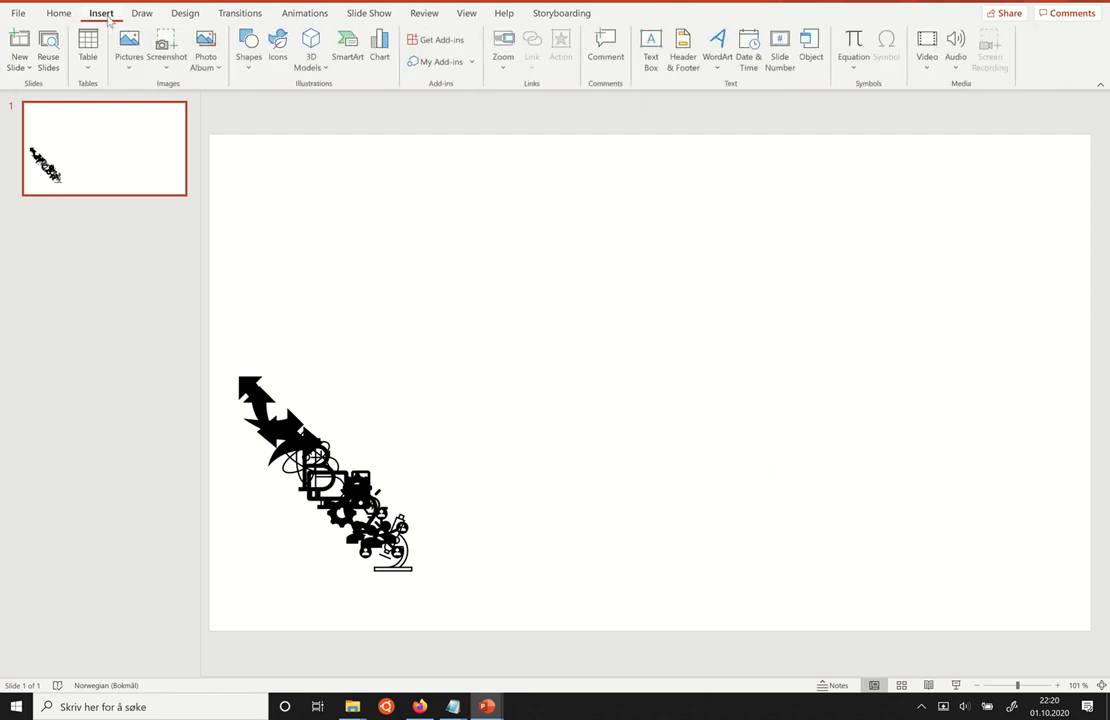
left_click(250, 66)
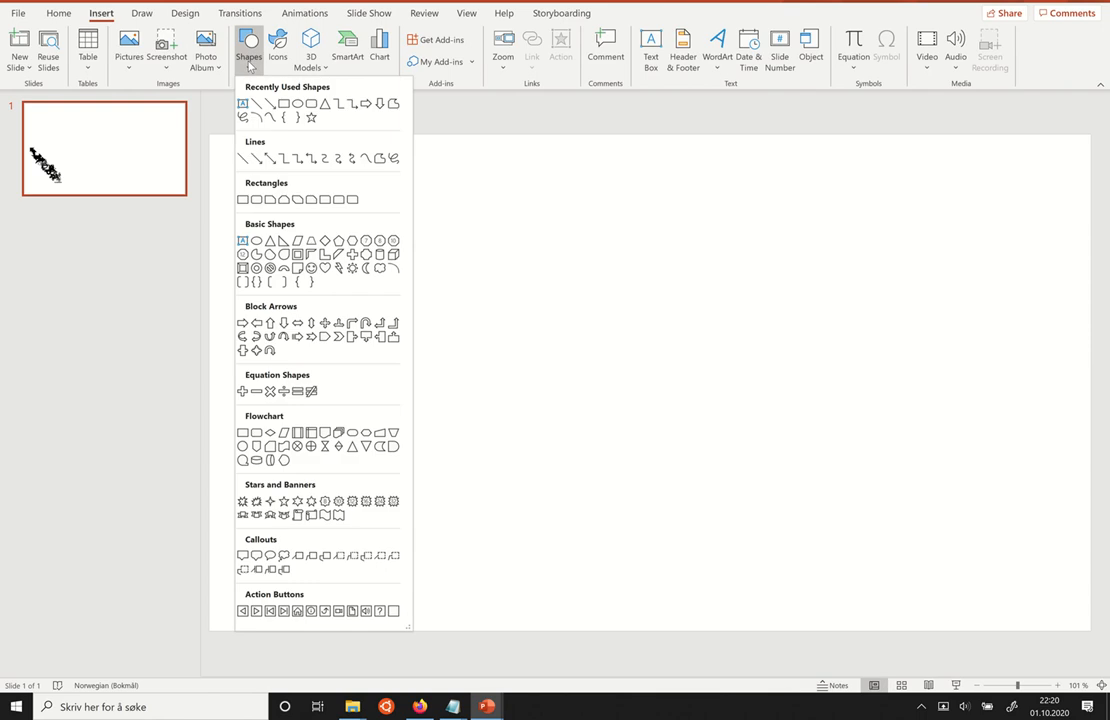
left_click(297, 104)
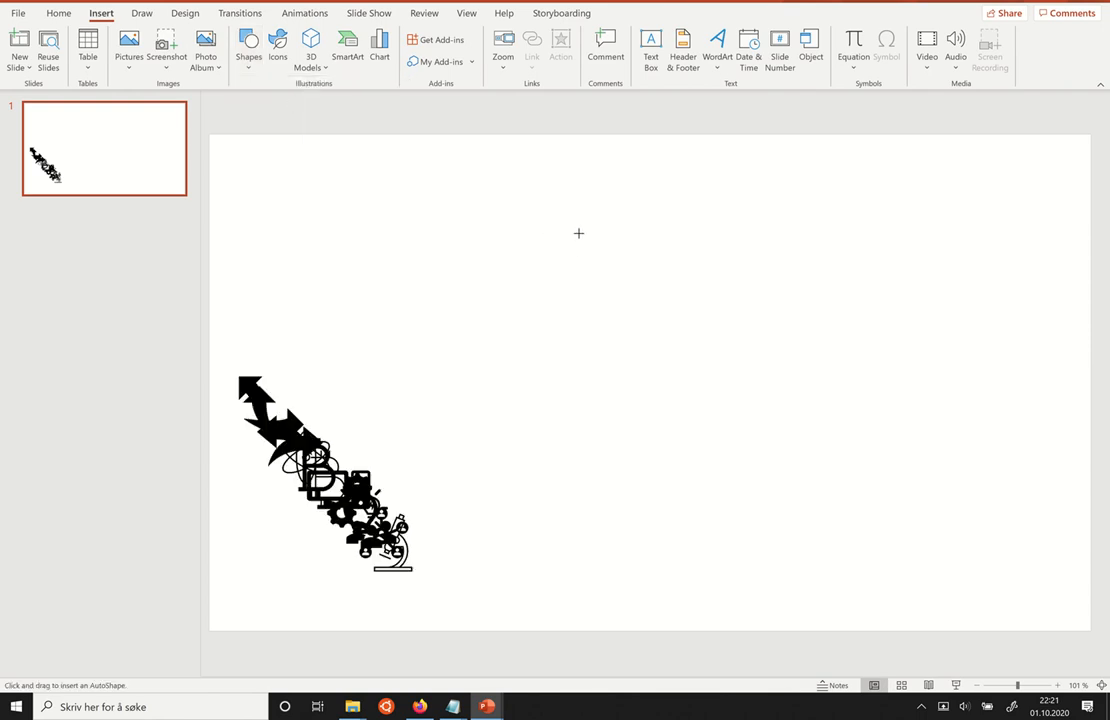
left_click_drag(577, 230, 637, 289)
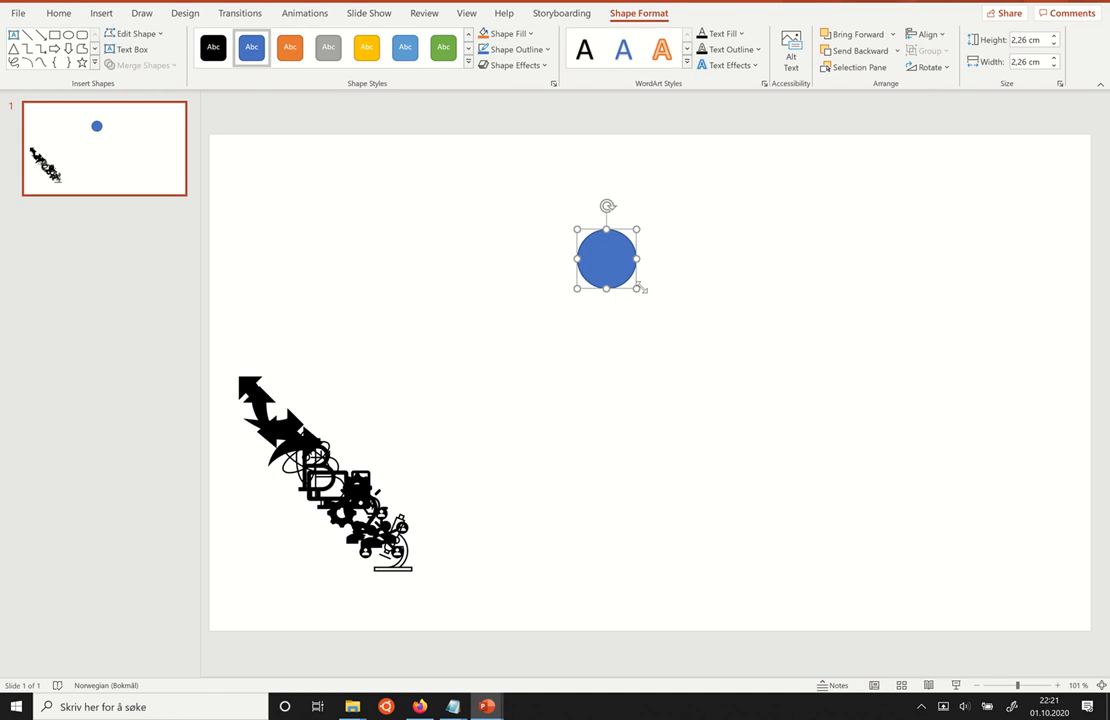
left_click_drag(637, 289, 653, 305)
Remove the circle's fill and set its outline weight to 3 pt.
right_click(640, 274)
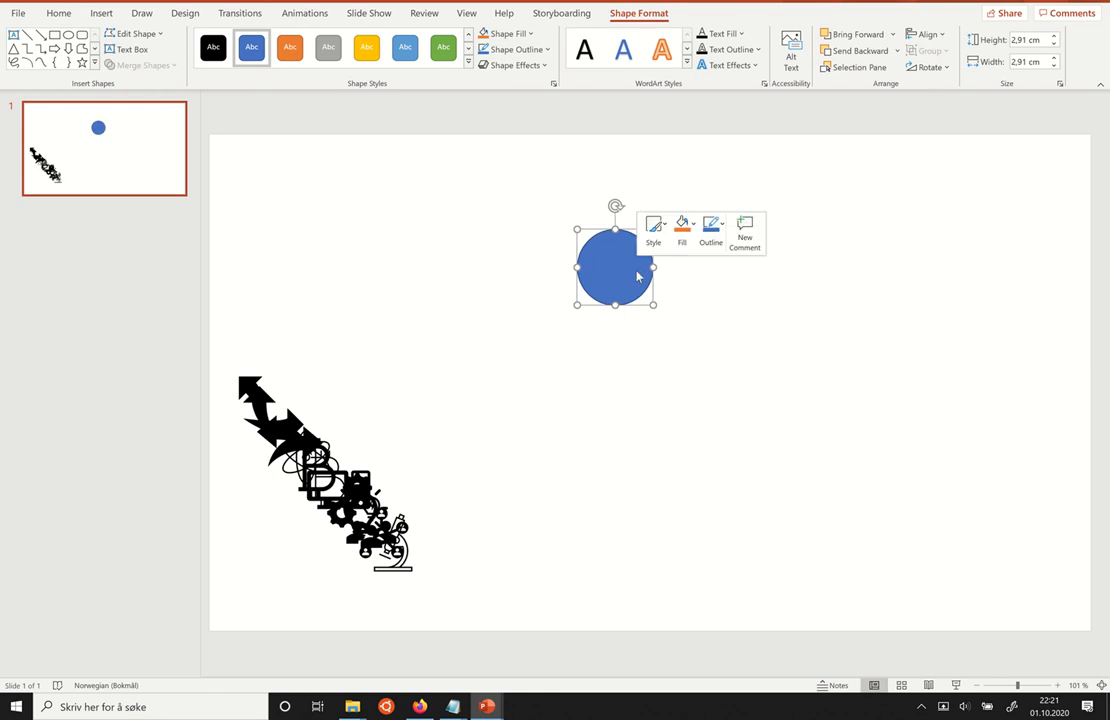
left_click(711, 236)
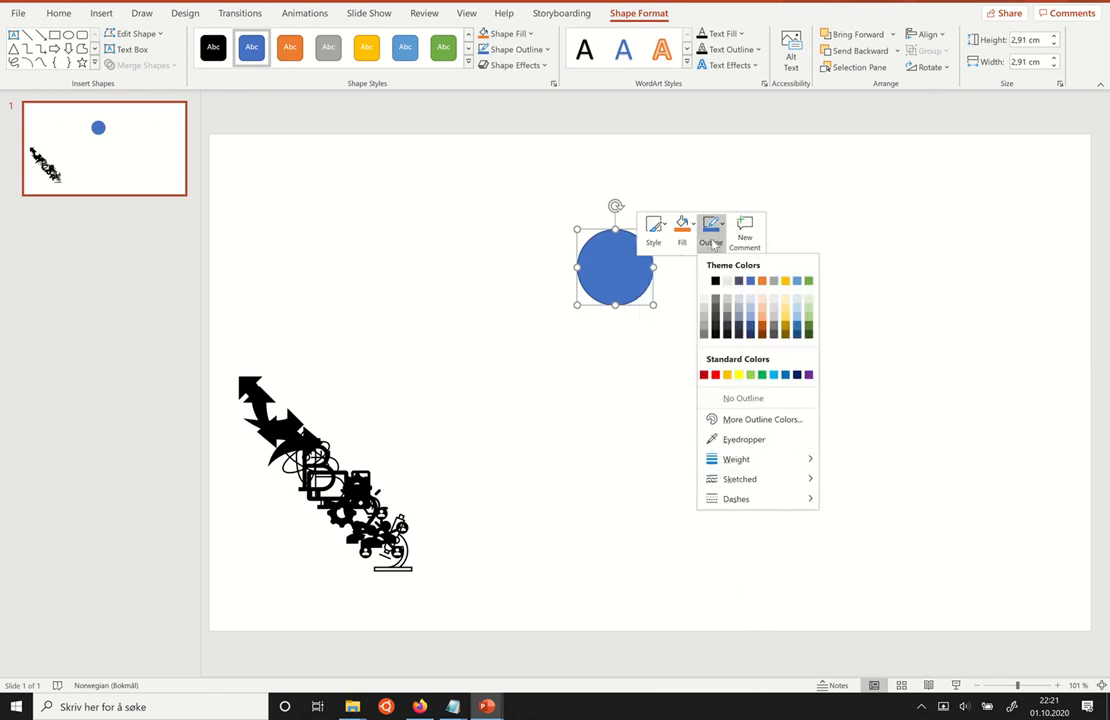
left_click(683, 234)
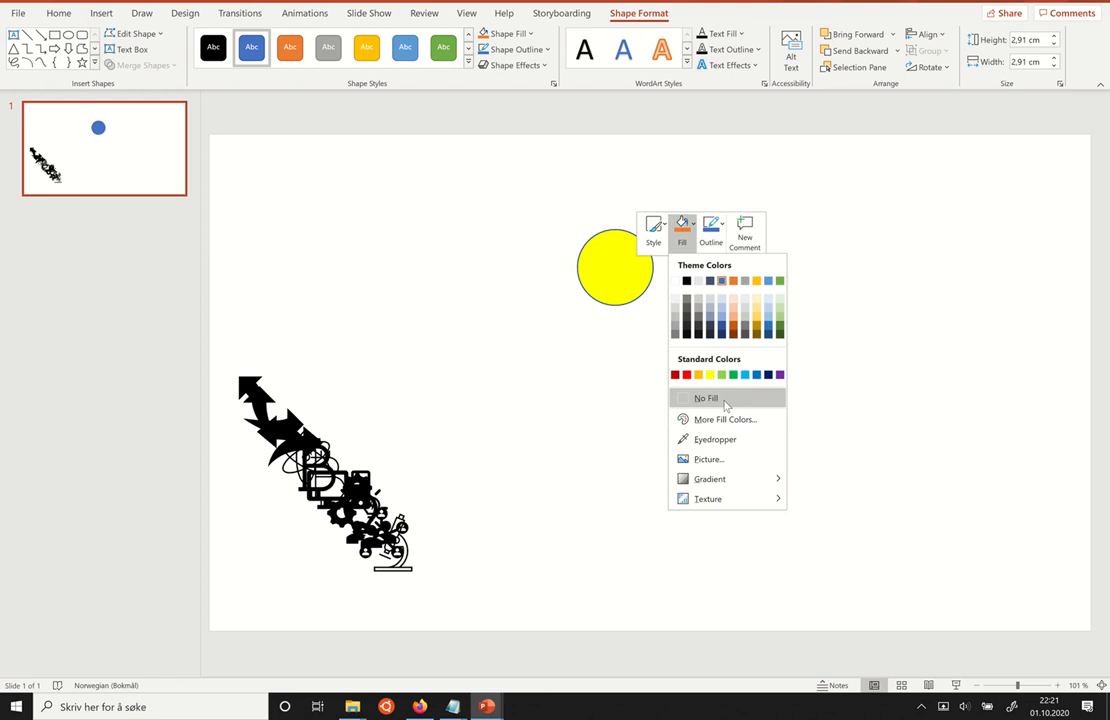
left_click(720, 400)
left_click(711, 234)
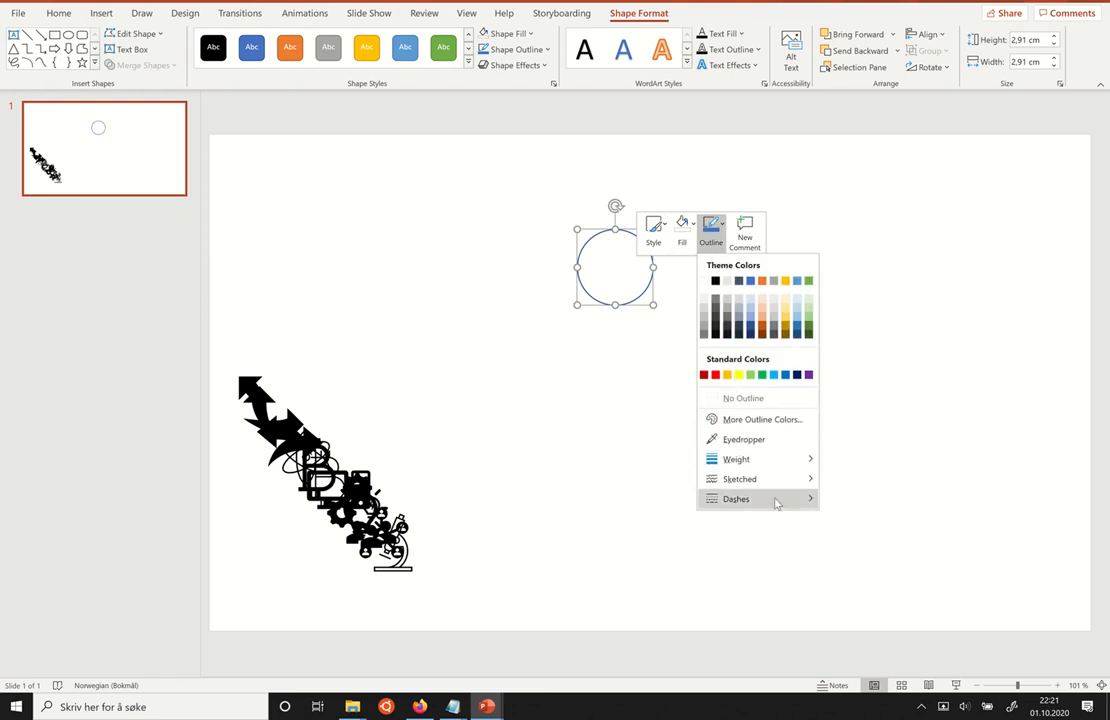
mouse_move(781, 493)
mouse_move(775, 460)
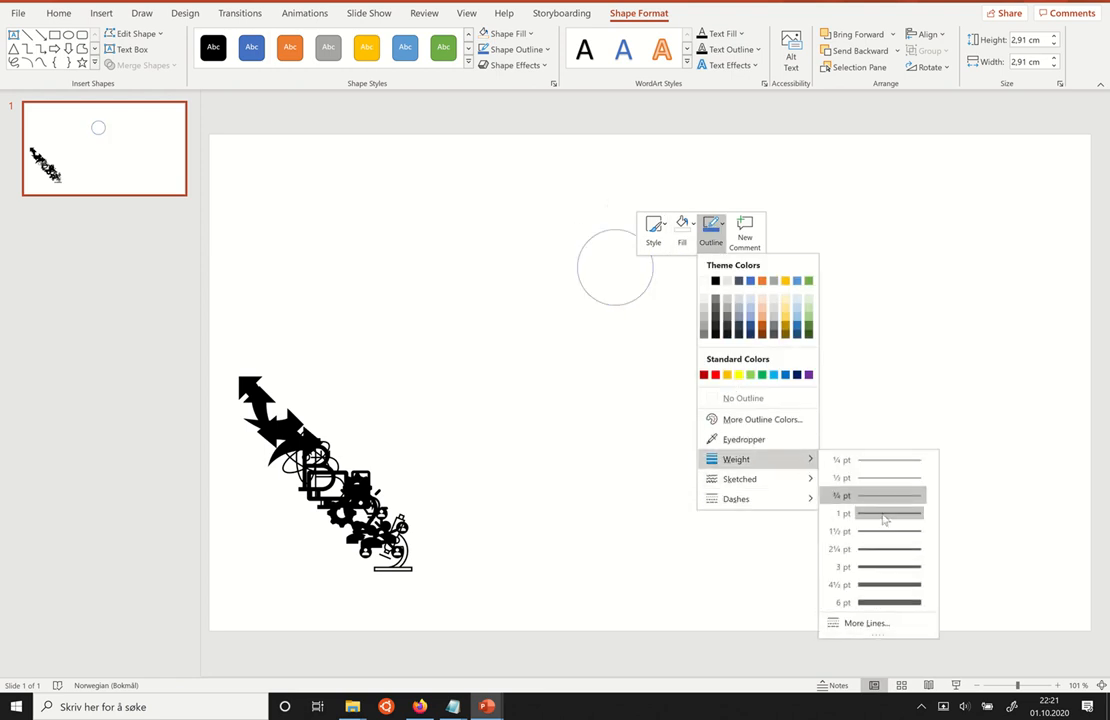
left_click(886, 568)
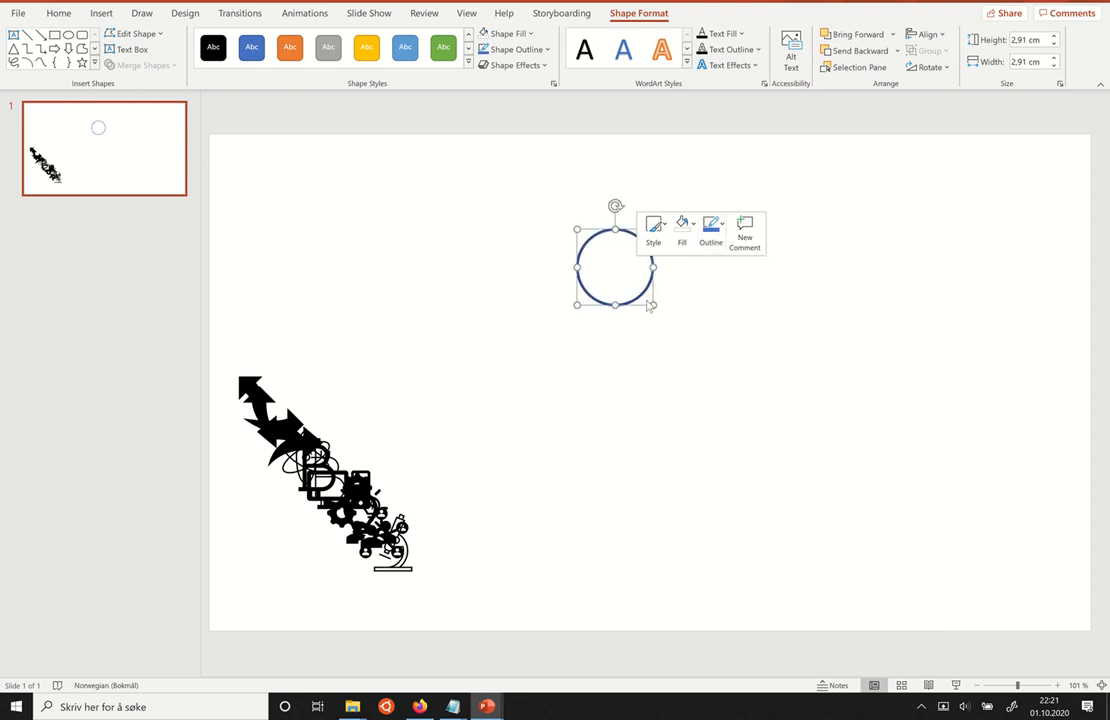
Enlarge the circle to about 3.26 cm near the slide's upper edge and move the microscope icon out of the icon pile.
left_click_drag(641, 294, 660, 270)
left_click_drag(433, 521, 437, 481)
Copy the outlined circle to the right half of the slide and make further duplicates of it.
left_click(639, 268)
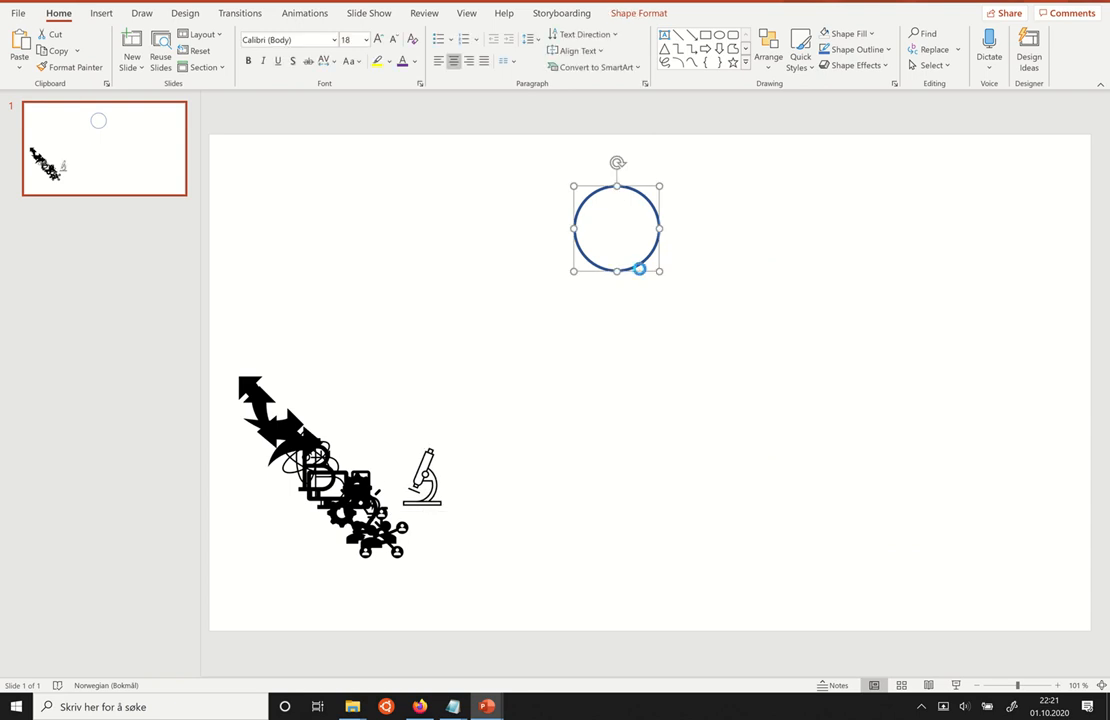
left_click_drag(639, 268, 821, 331)
key("ctrl+d")
key("ctrl+d")
key("ctrl+d")
key("ctrl+d")
Spread the circles into a rough ring: one at top centre, one at bottom centre, two on the left and two on the right.
left_click_drag(660, 285, 858, 263)
left_click_drag(679, 272, 514, 306)
left_click_drag(642, 433, 612, 496)
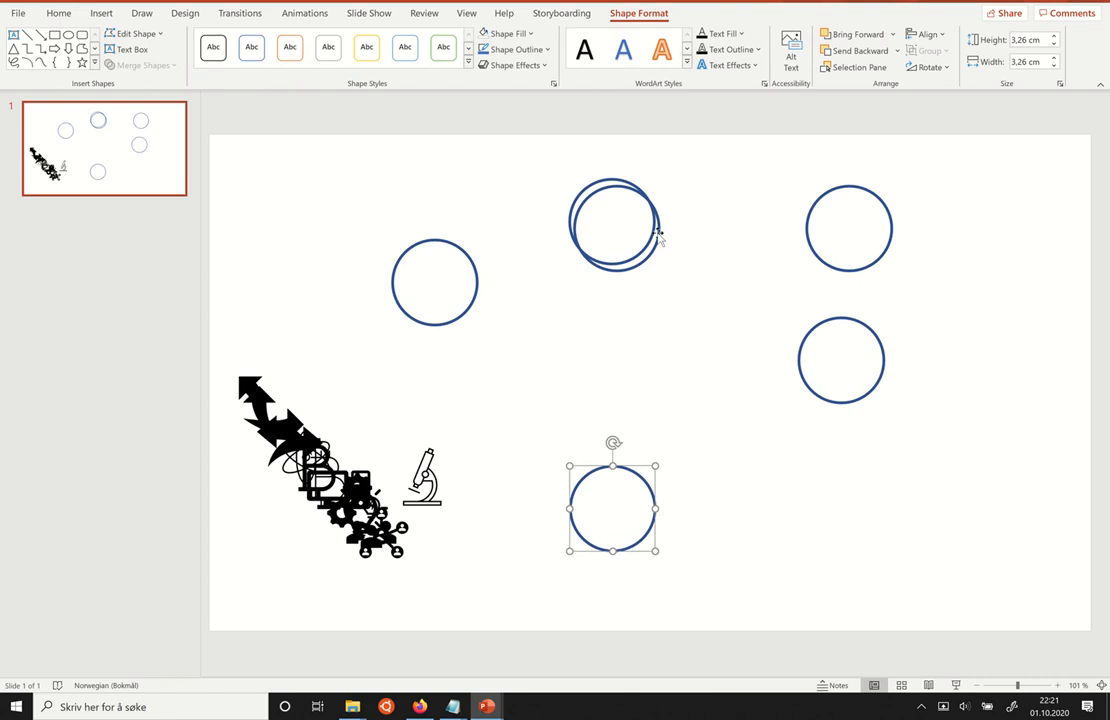
left_click_drag(659, 236, 500, 392)
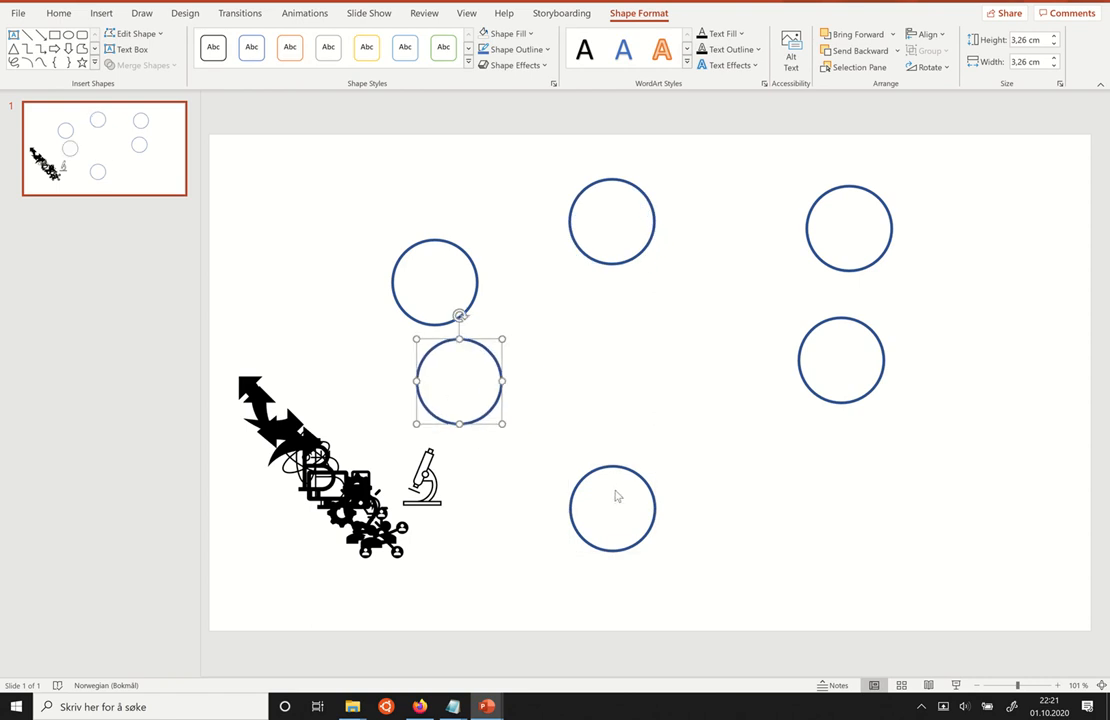
left_click_drag(615, 467, 616, 460)
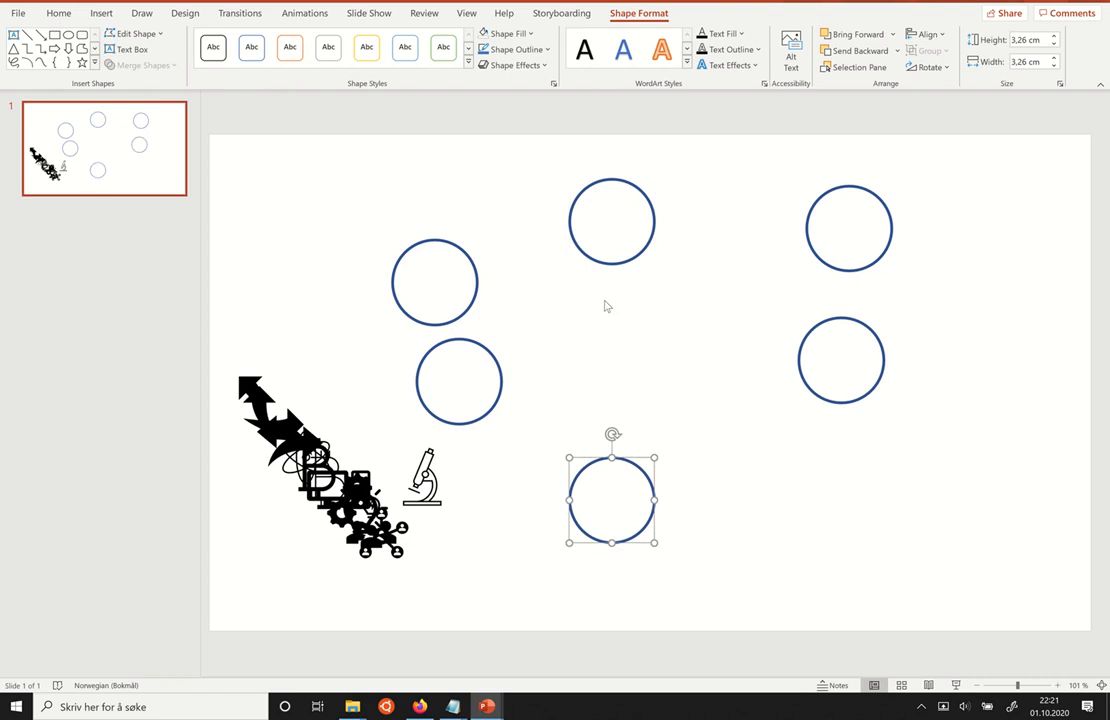